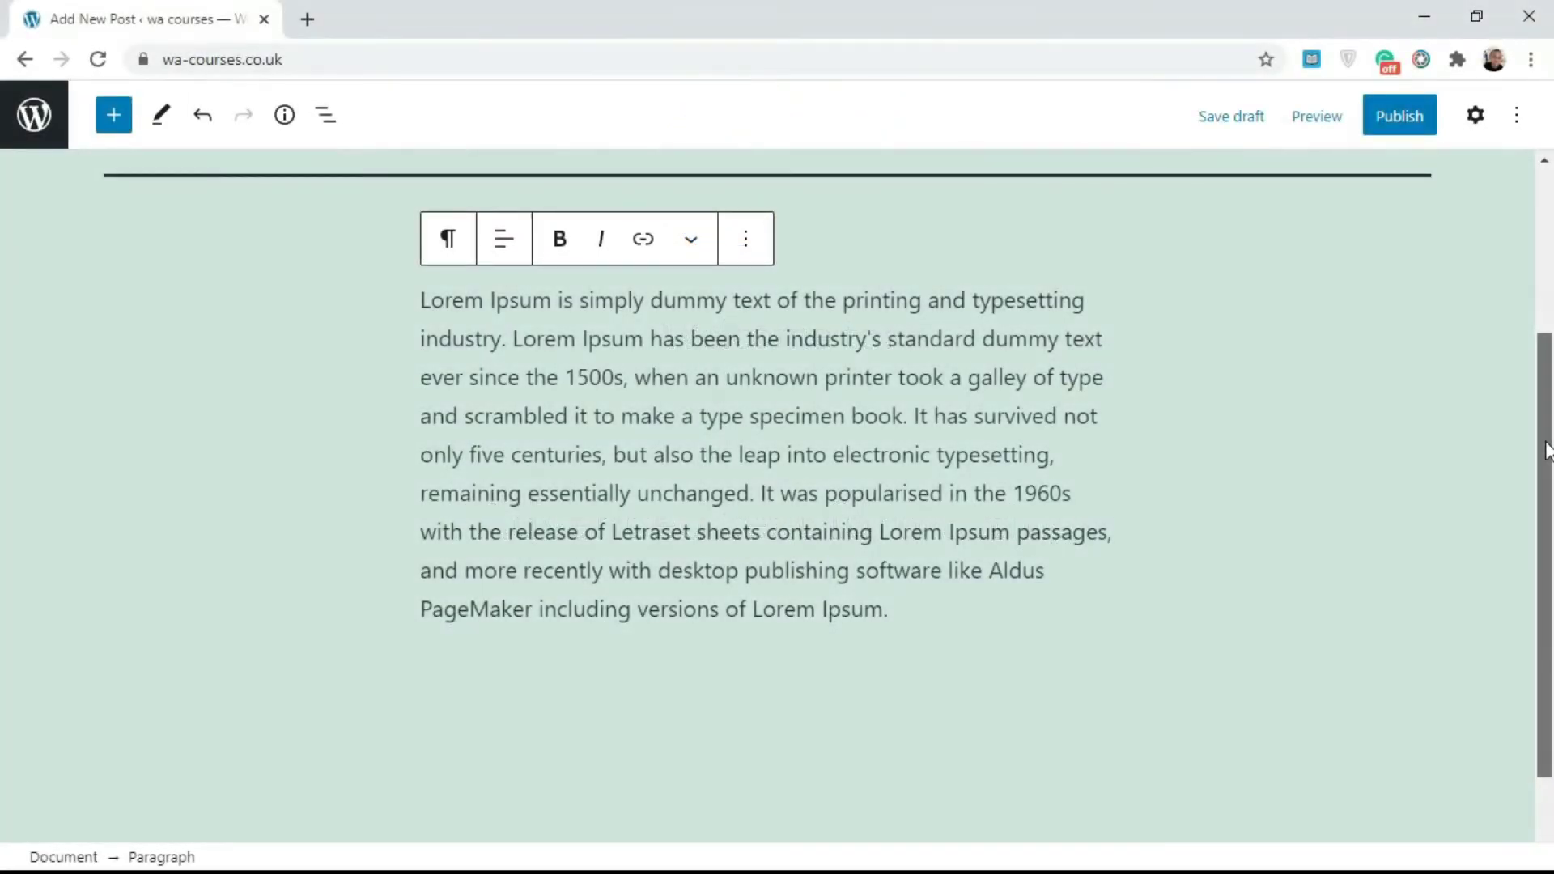
# Step: Make the opening 'Lorem Ipsum' of the paragraph bold
pyautogui.moveTo(1546, 450); pyautogui.dragTo(1519, 406)
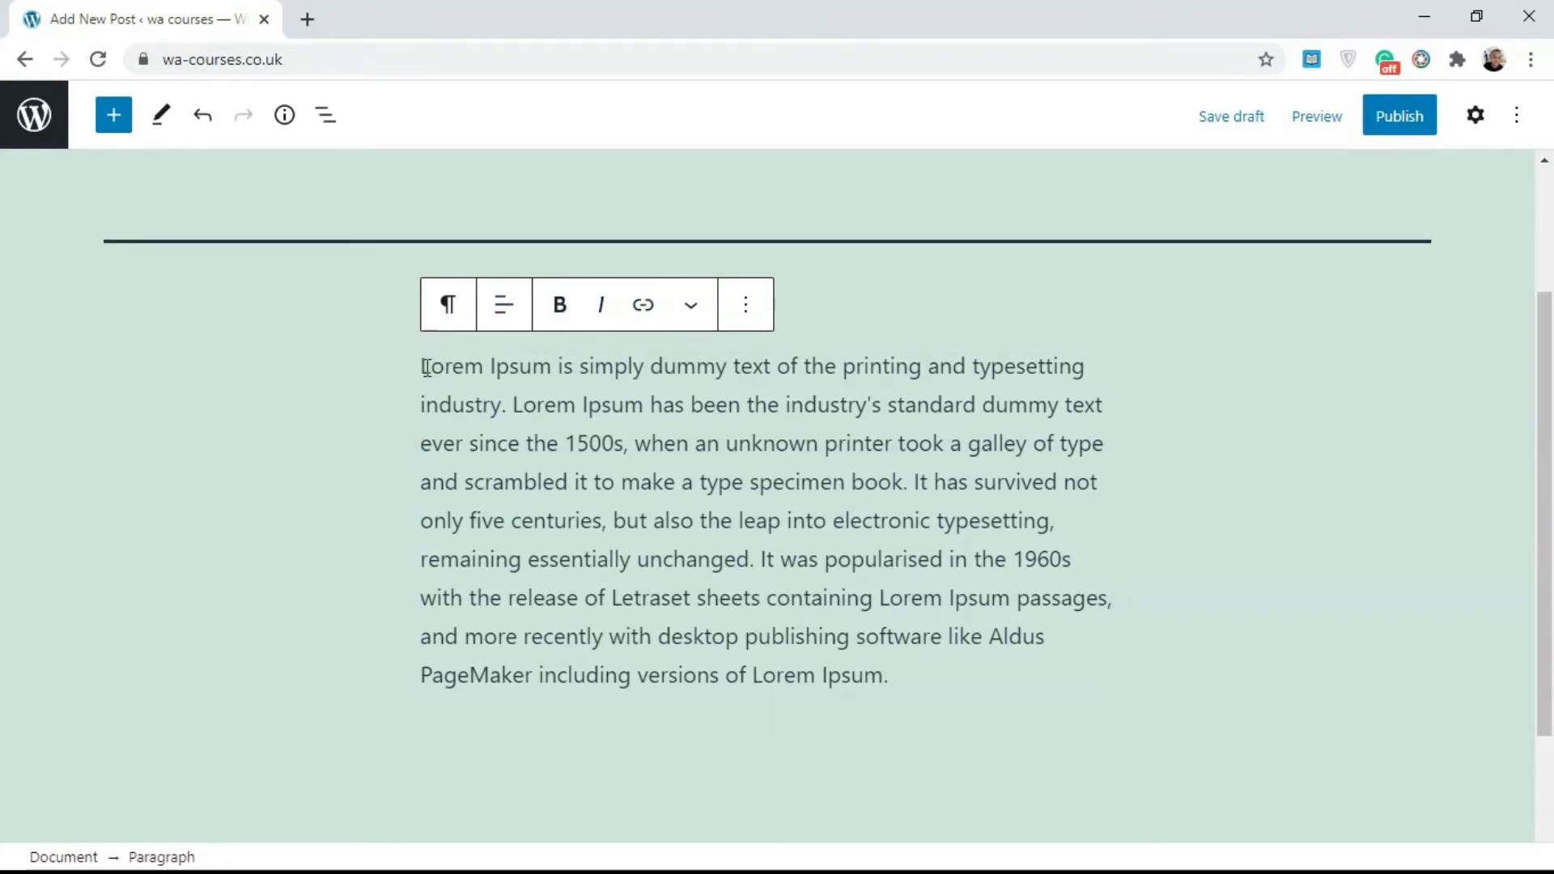
pyautogui.moveTo(421, 366); pyautogui.dragTo(551, 370)
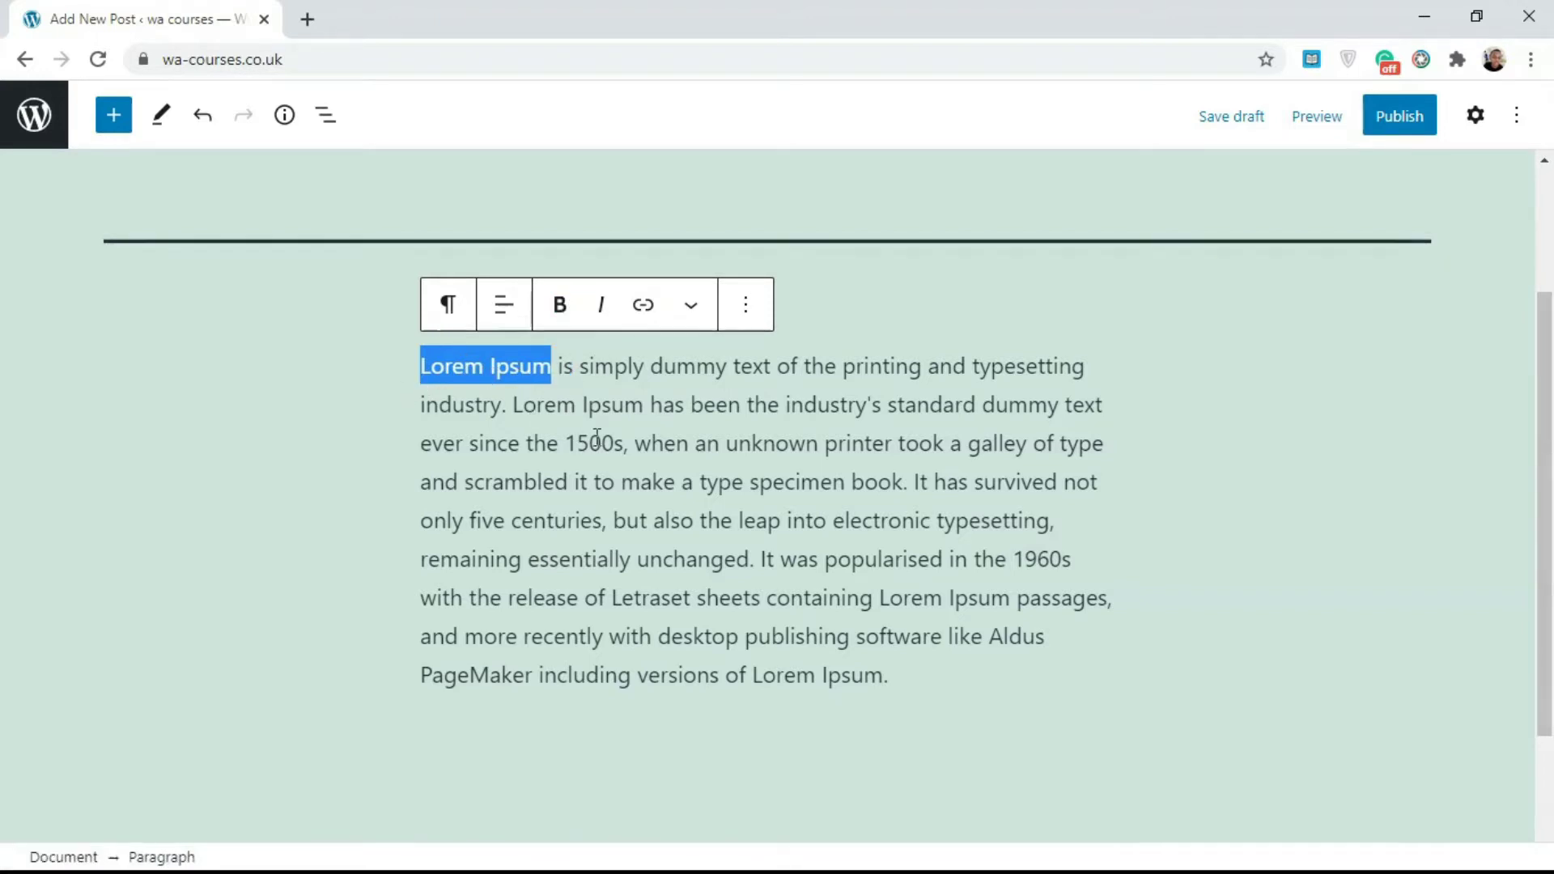
pyautogui.moveTo(565, 443); pyautogui.dragTo(719, 450)
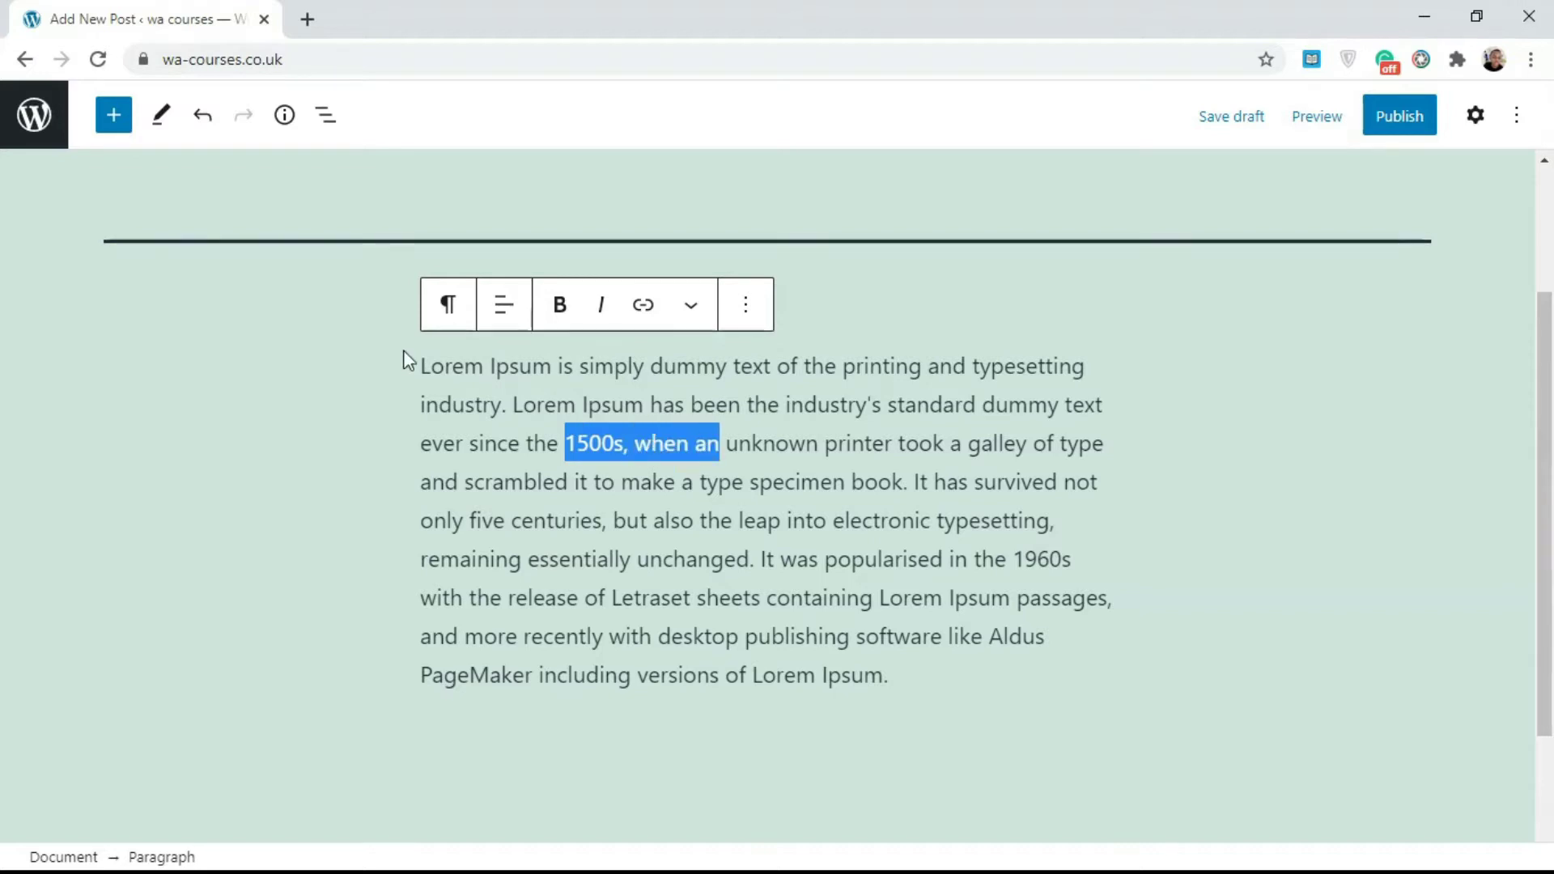
pyautogui.moveTo(419, 368); pyautogui.dragTo(552, 361)
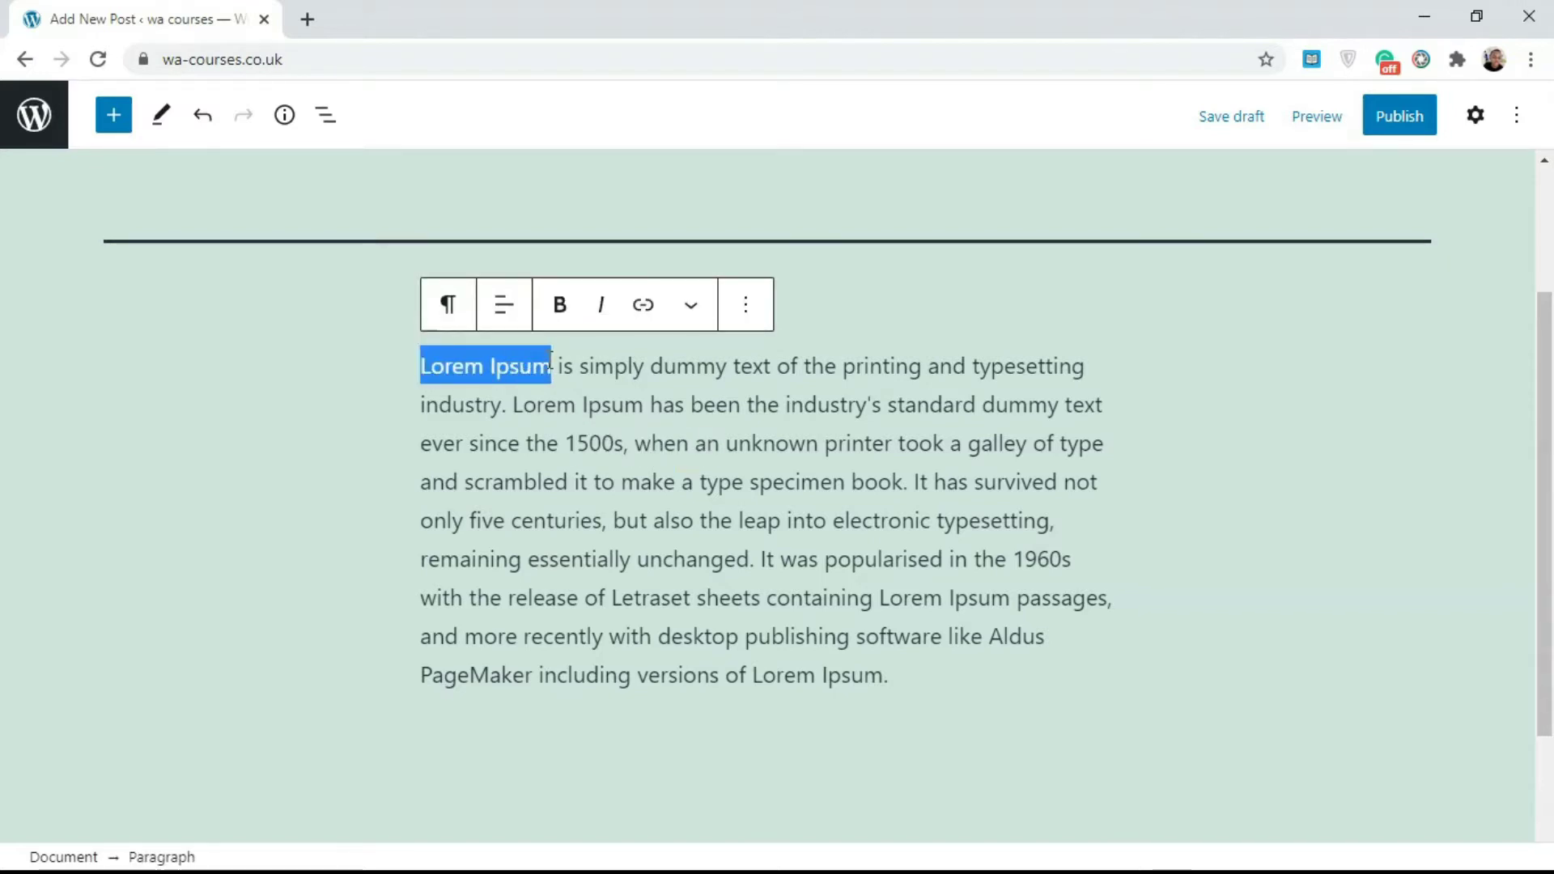
pyautogui.click(558, 316)
pyautogui.click(572, 413)
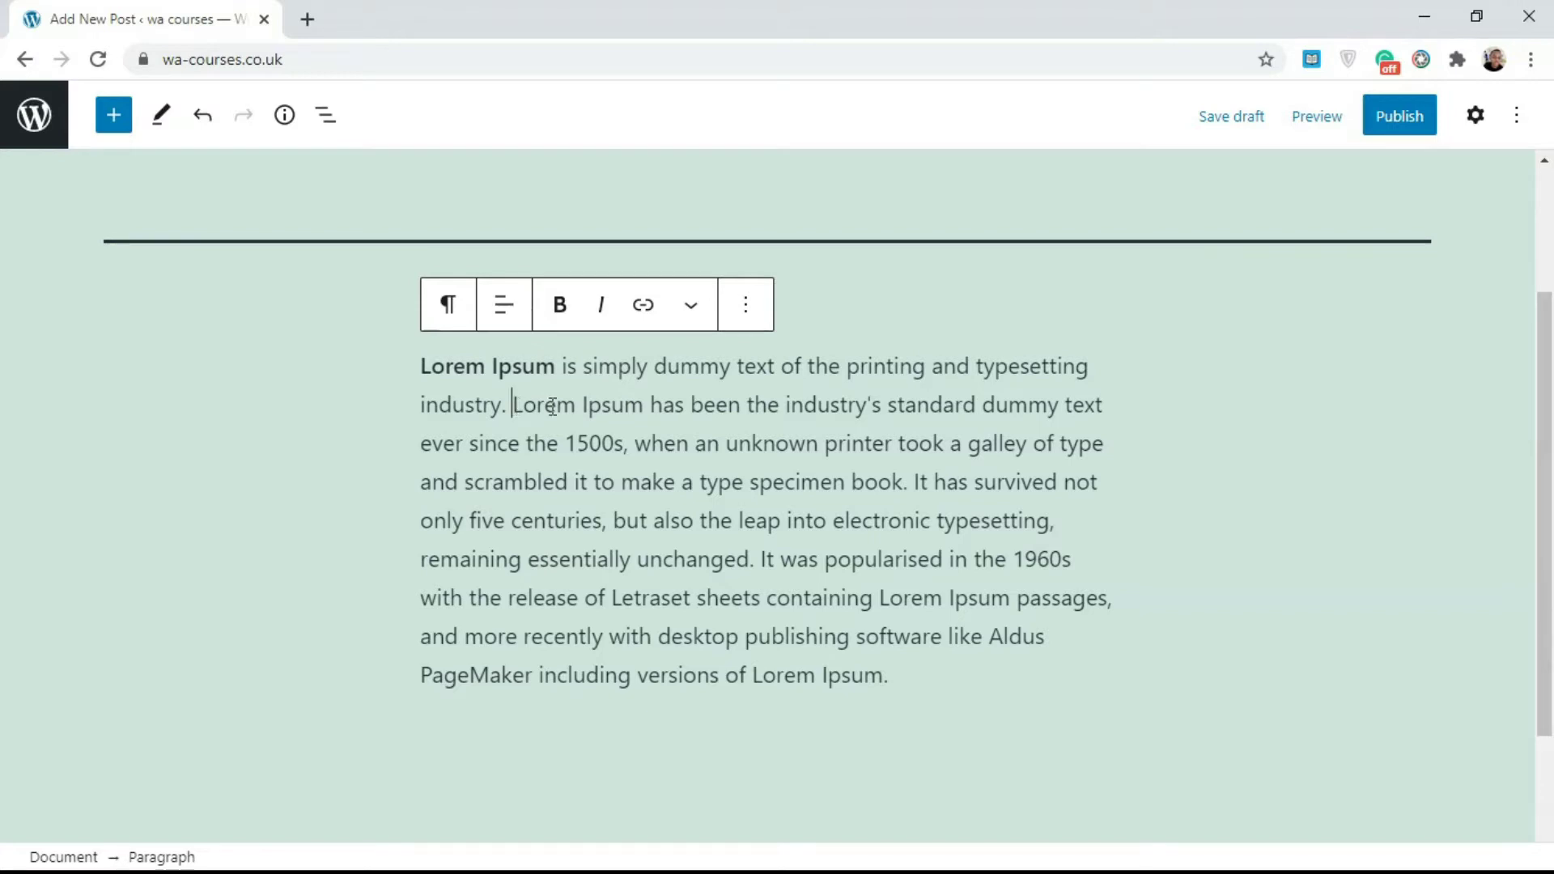
# Step: Bold the second-sentence 'Lorem Ipsum', the 'Lorem Ipsum' before 'passages', and 'when an'
pyautogui.moveTo(512, 404); pyautogui.dragTo(642, 405)
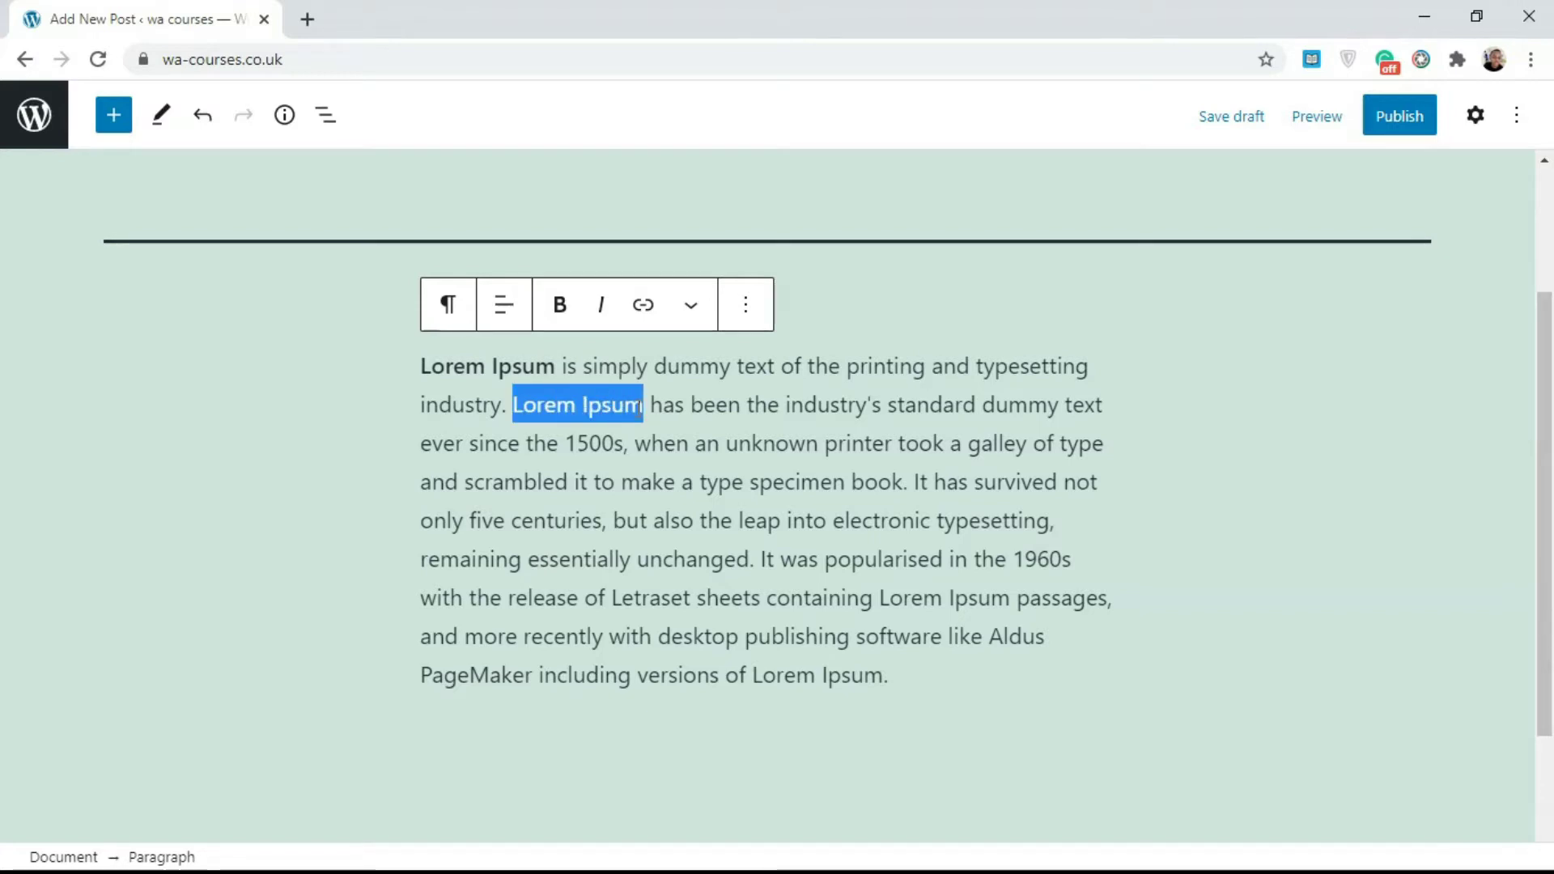
pyautogui.click(559, 304)
pyautogui.click(738, 508)
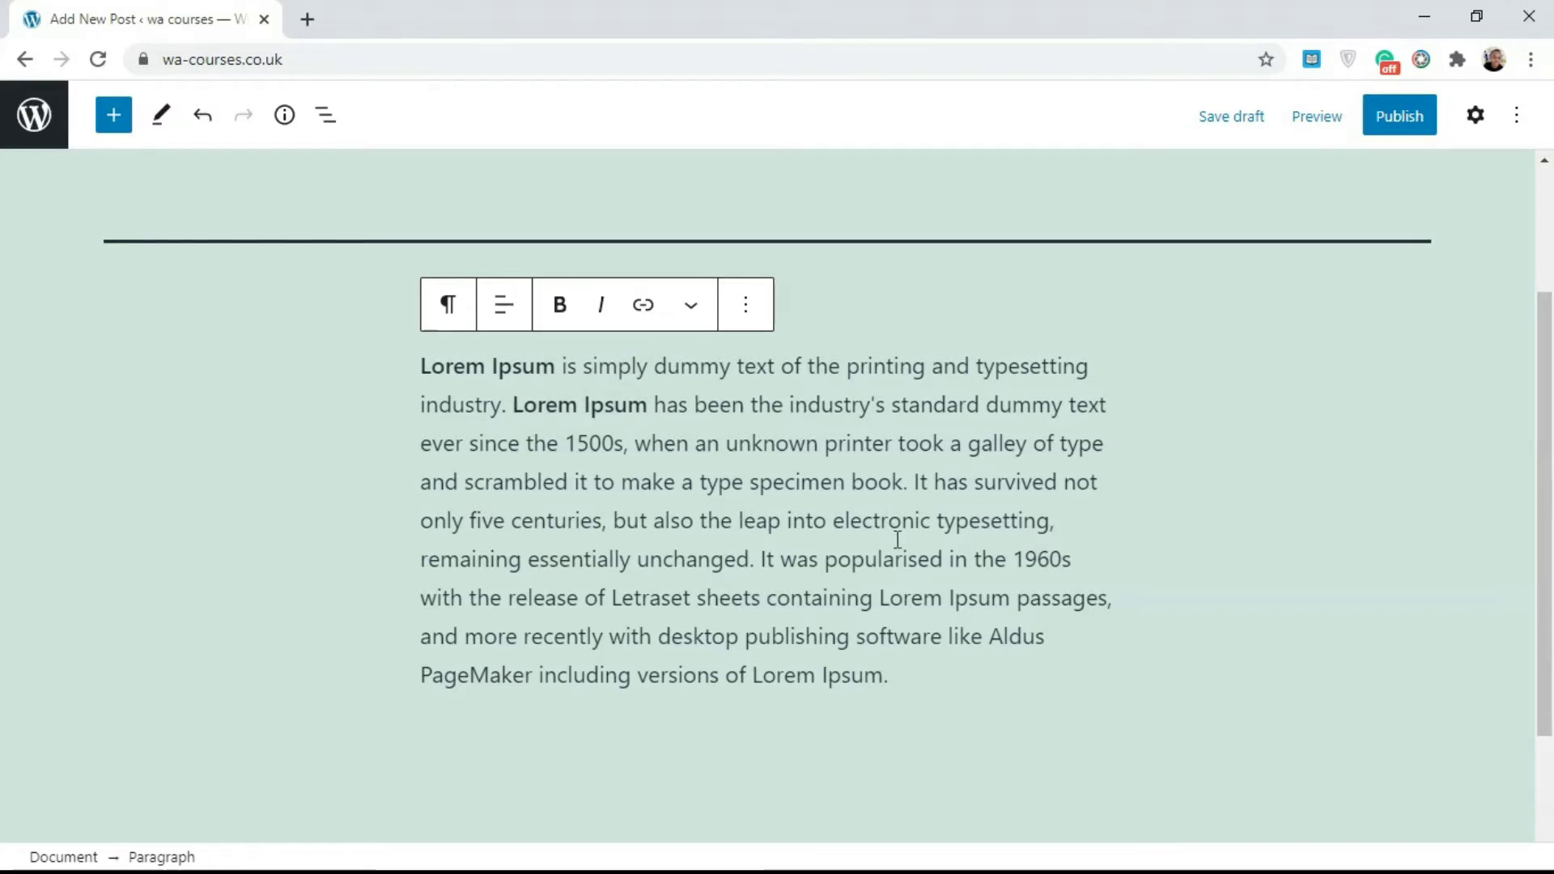
pyautogui.moveTo(880, 598); pyautogui.dragTo(1010, 598)
pyautogui.click(560, 311)
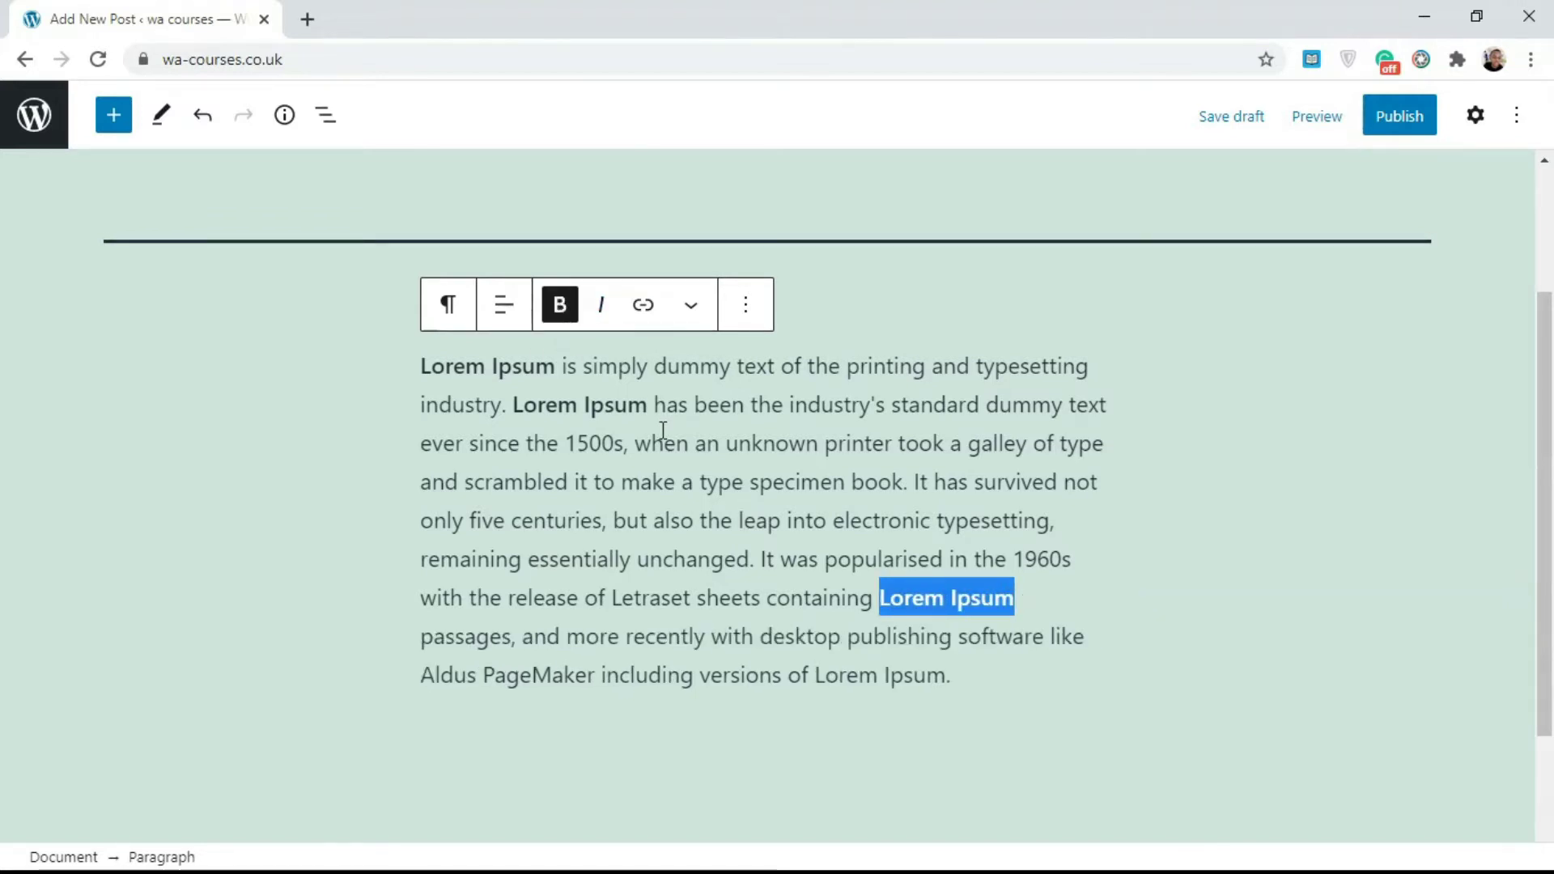
pyautogui.moveTo(636, 444); pyautogui.dragTo(730, 450)
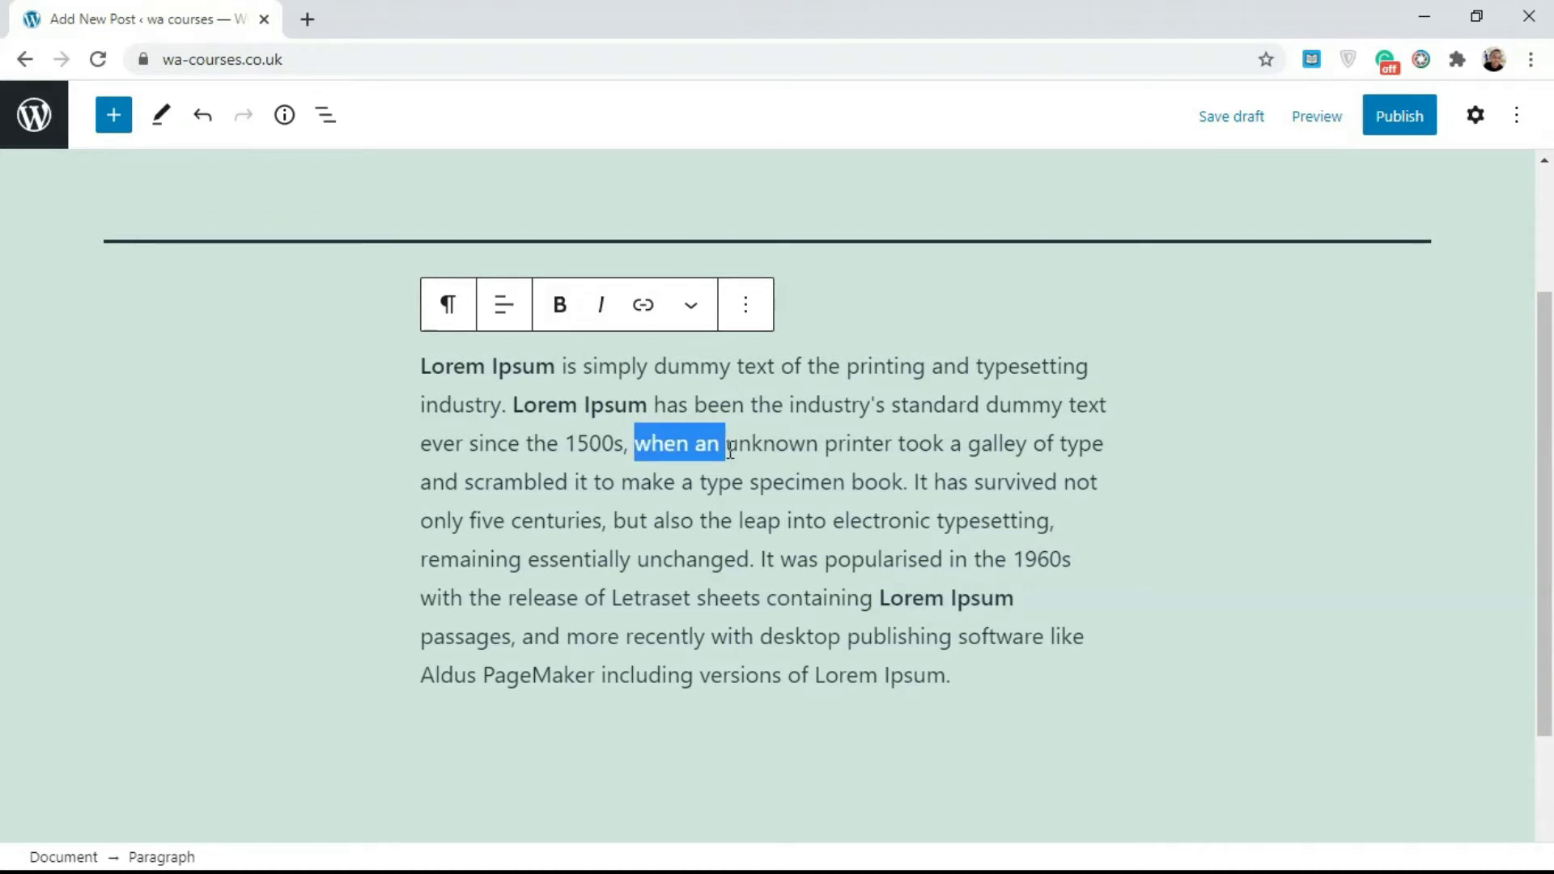
pyautogui.click(565, 317)
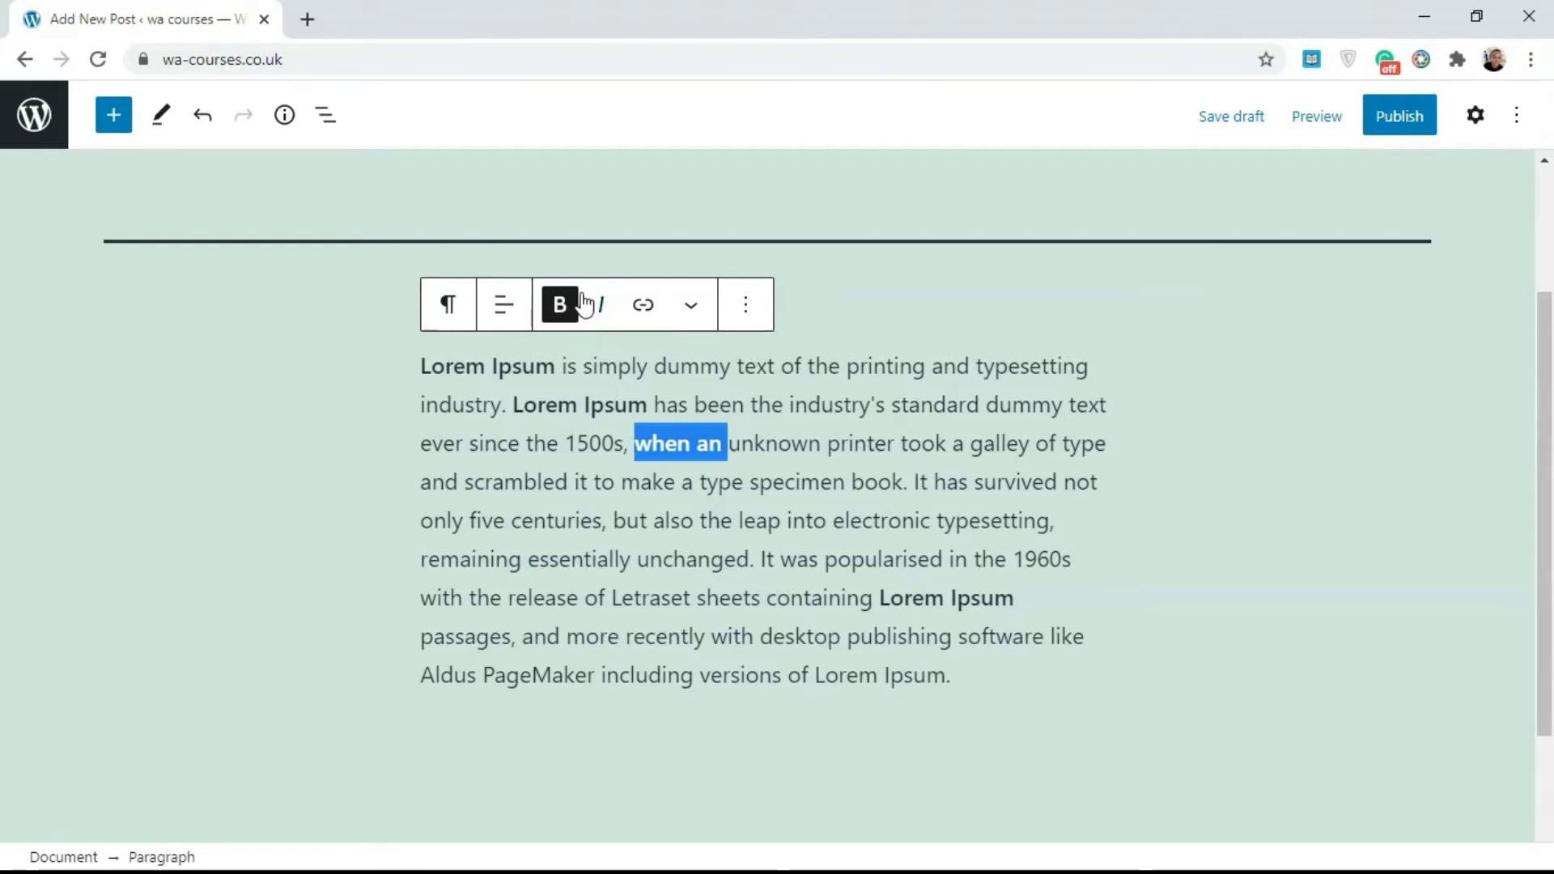
# Step: Italicize 'industry's' with Ctrl+I, then remove the italic again
pyautogui.moveTo(789, 404); pyautogui.dragTo(884, 418)
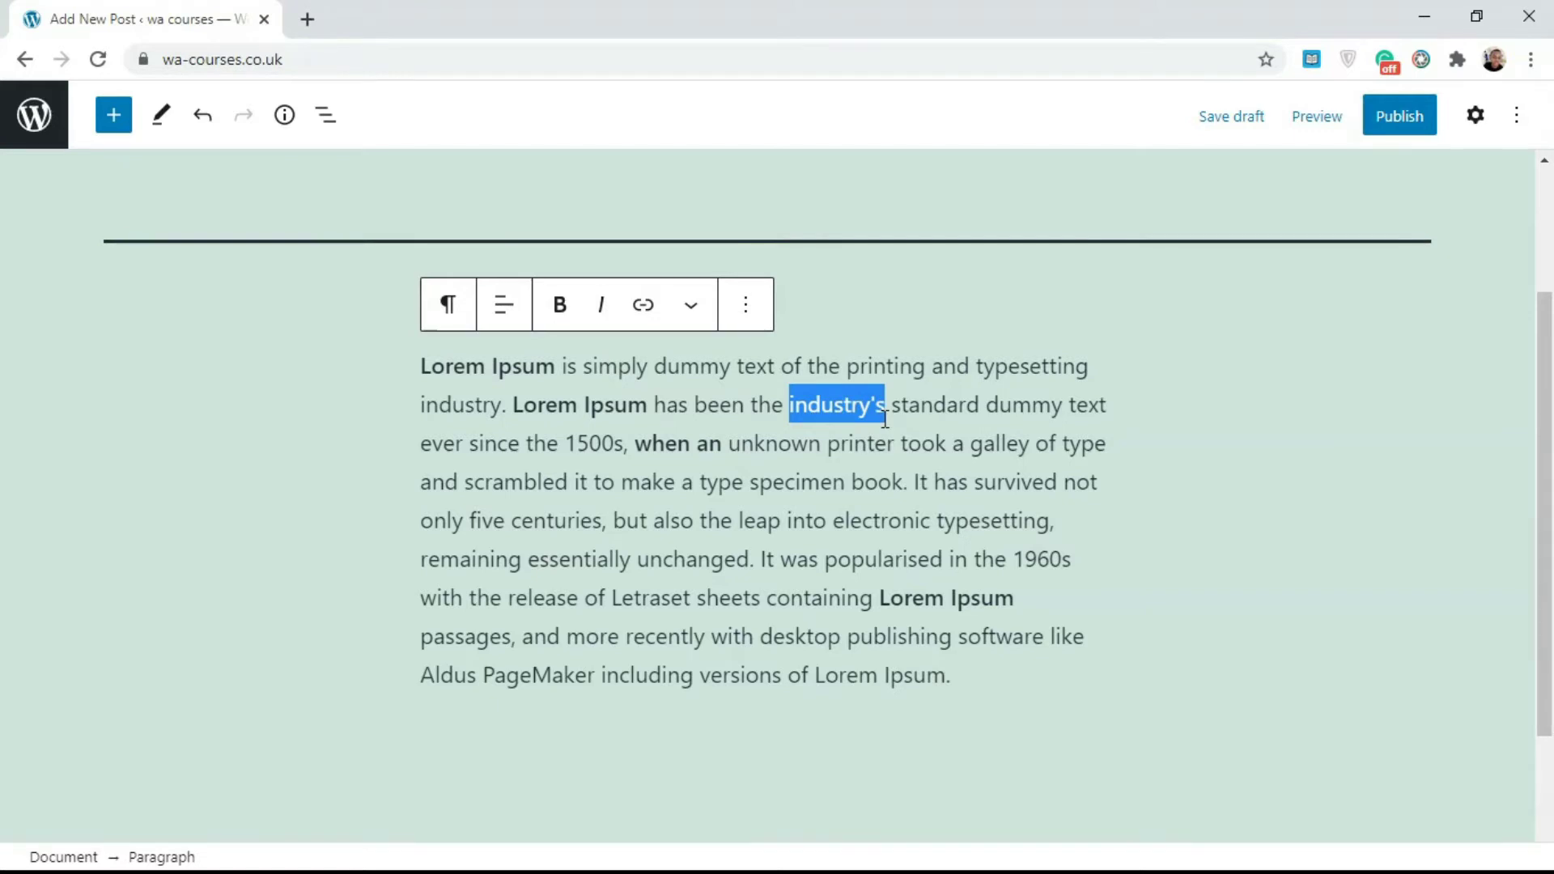
pyautogui.hotkey('ctrl', 'i')
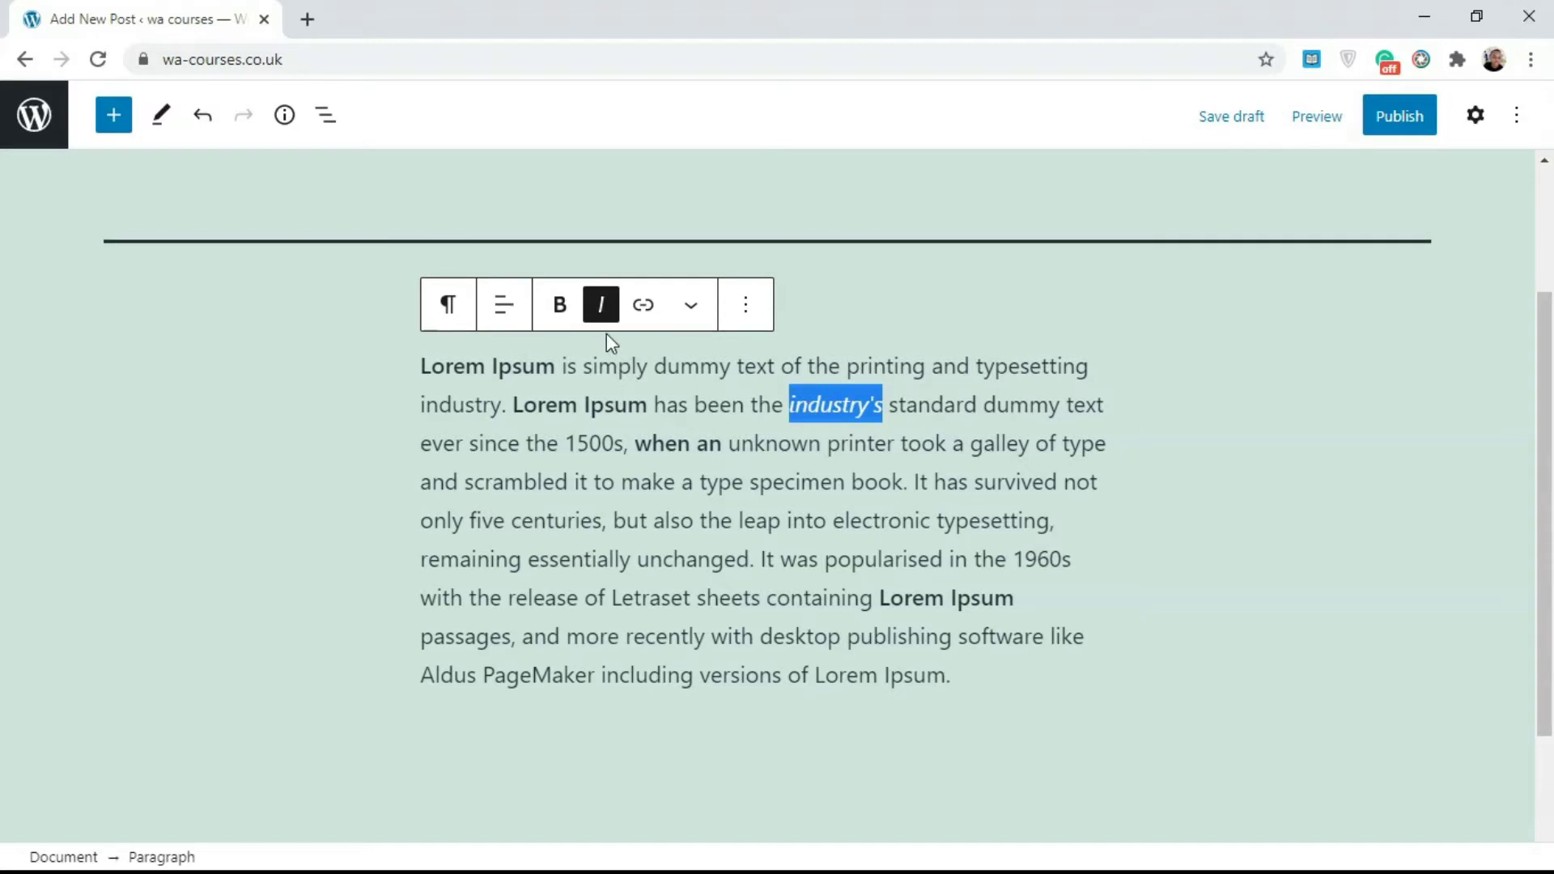
pyautogui.click(601, 305)
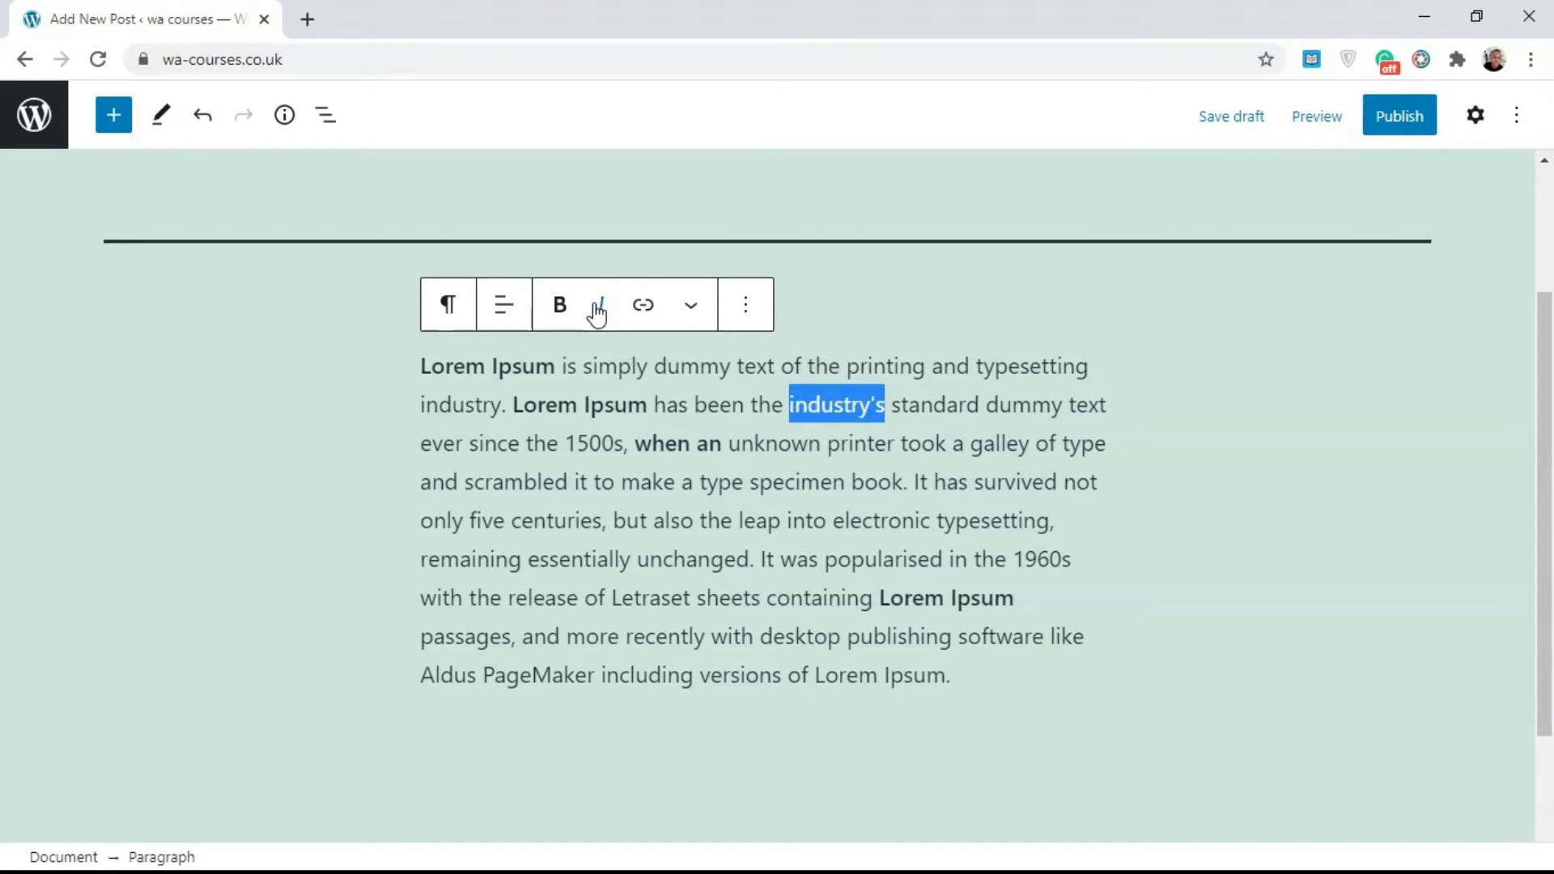
# Step: Remove the bold from the 'Lorem Ipsum' starting the second sentence
pyautogui.moveTo(515, 404); pyautogui.dragTo(607, 400)
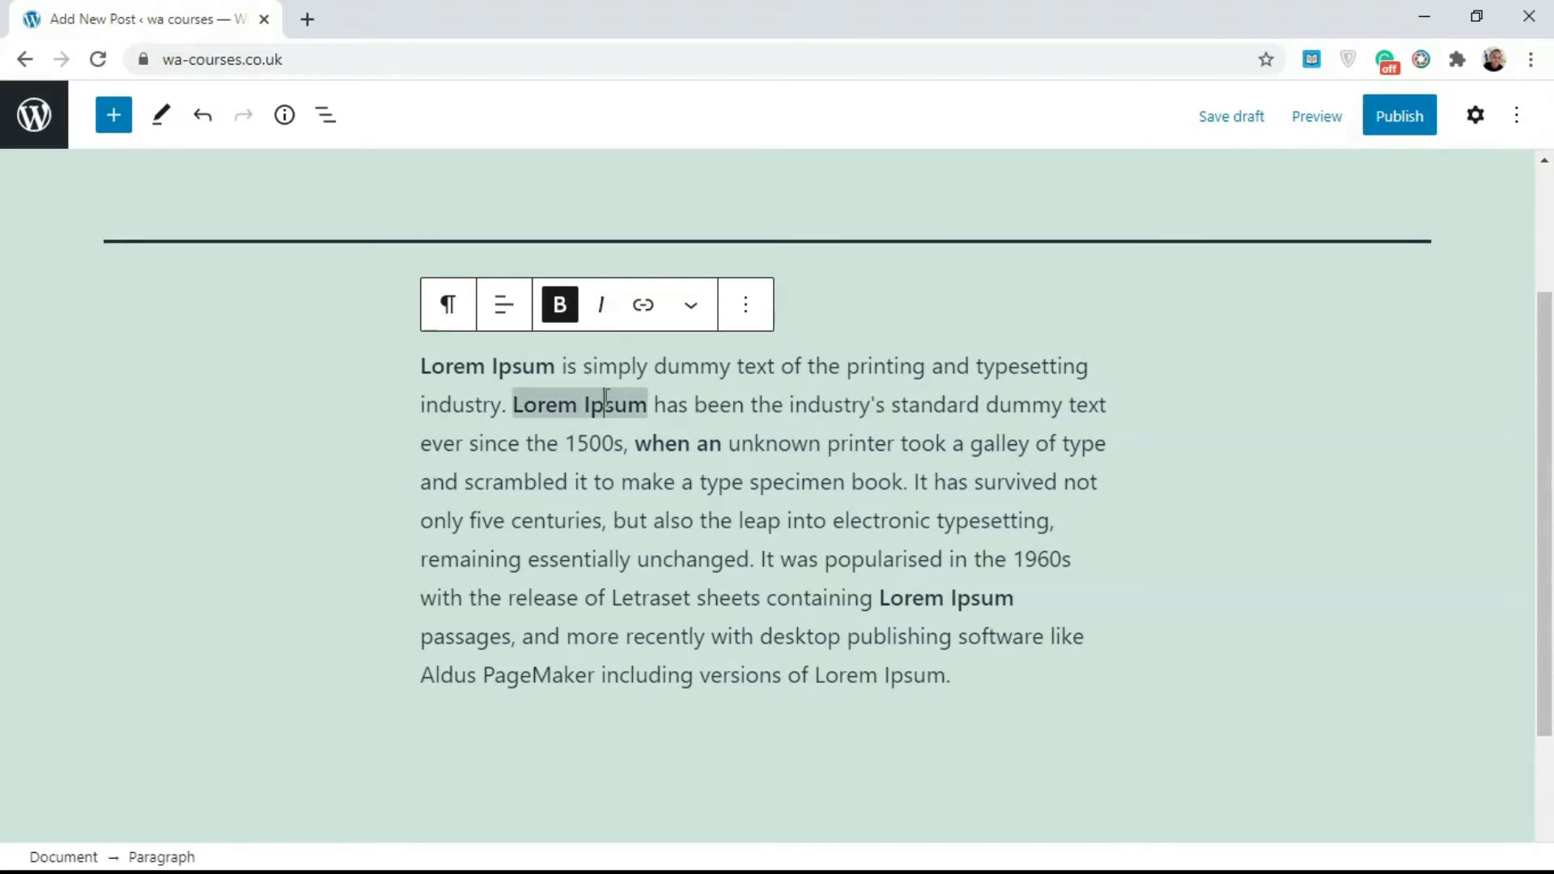
pyautogui.click(559, 305)
pyautogui.click(603, 407)
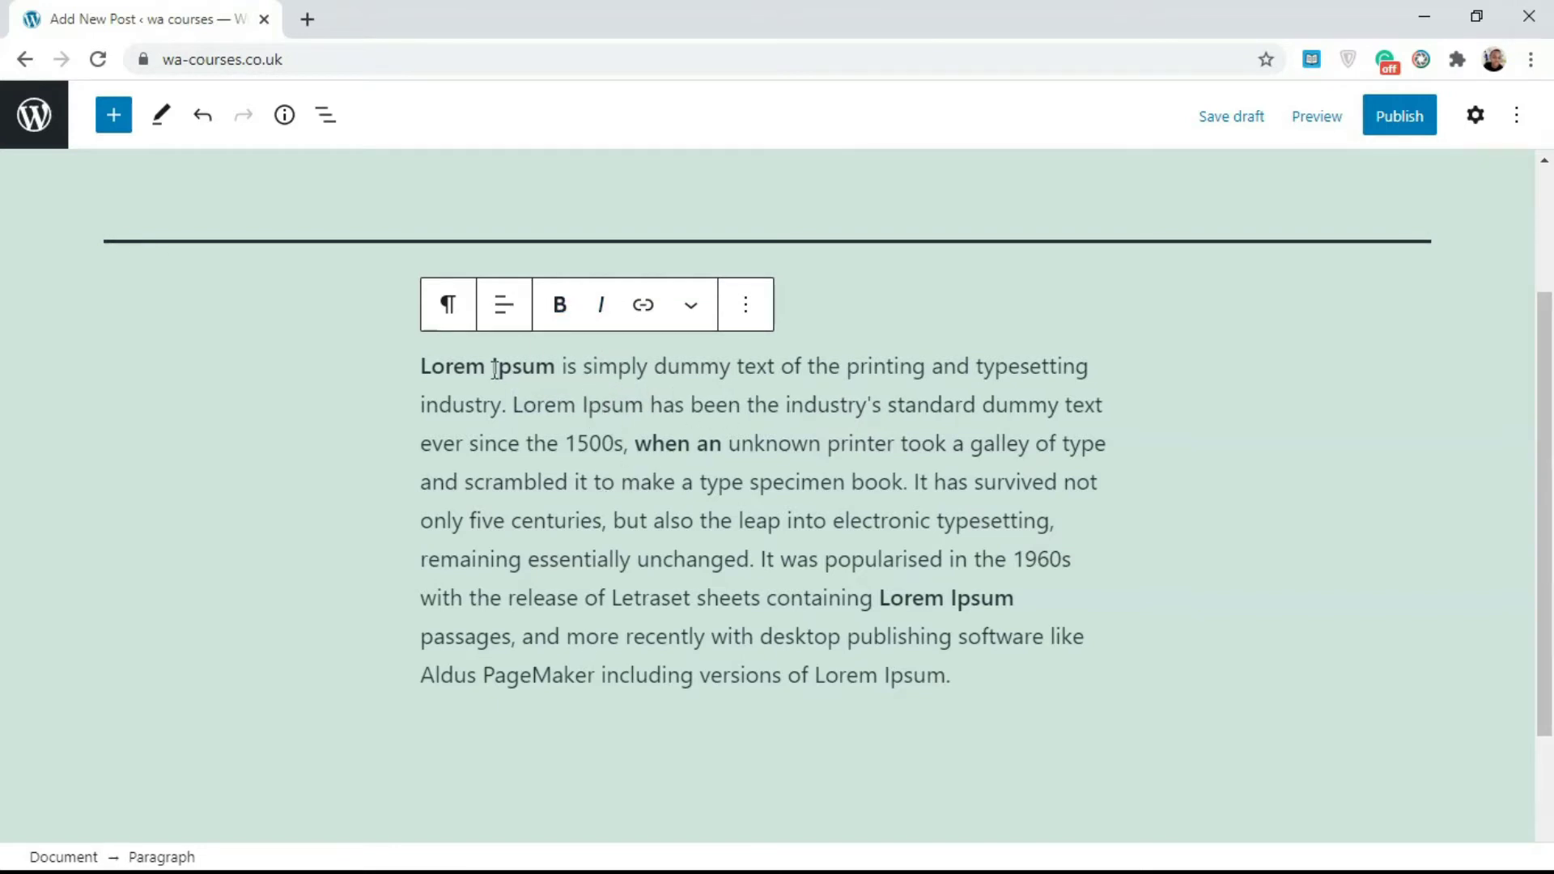
pyautogui.moveTo(421, 365); pyautogui.dragTo(555, 367)
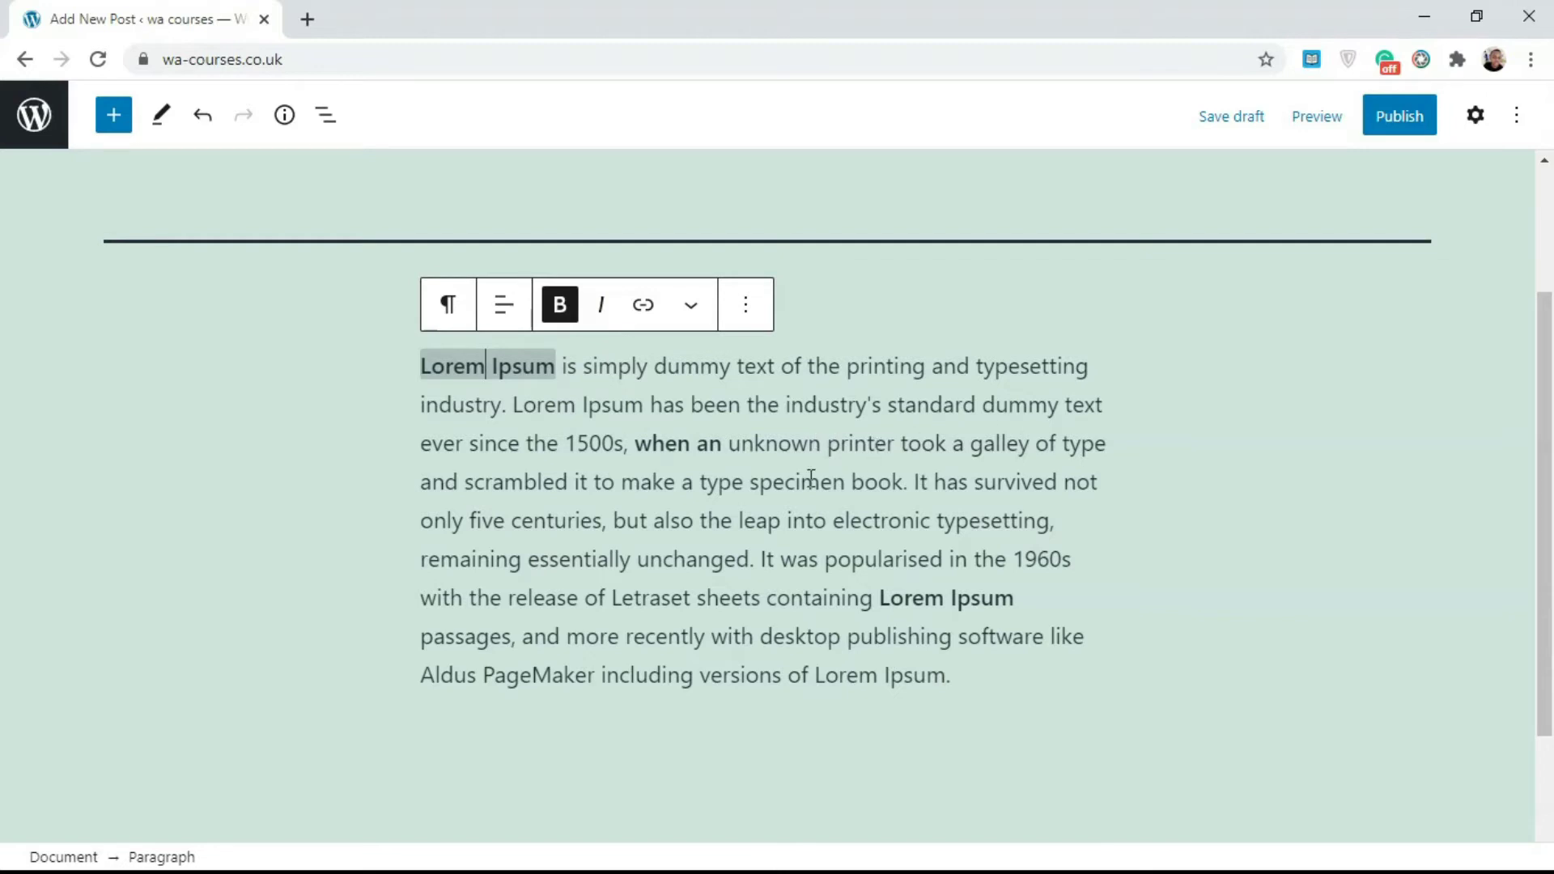
pyautogui.click(516, 409)
# Step: Break the paragraph before the second sentence and after 'Lorem Ipsum has', adding empty blocks between
pyautogui.press('Return')
pyautogui.press('Return')
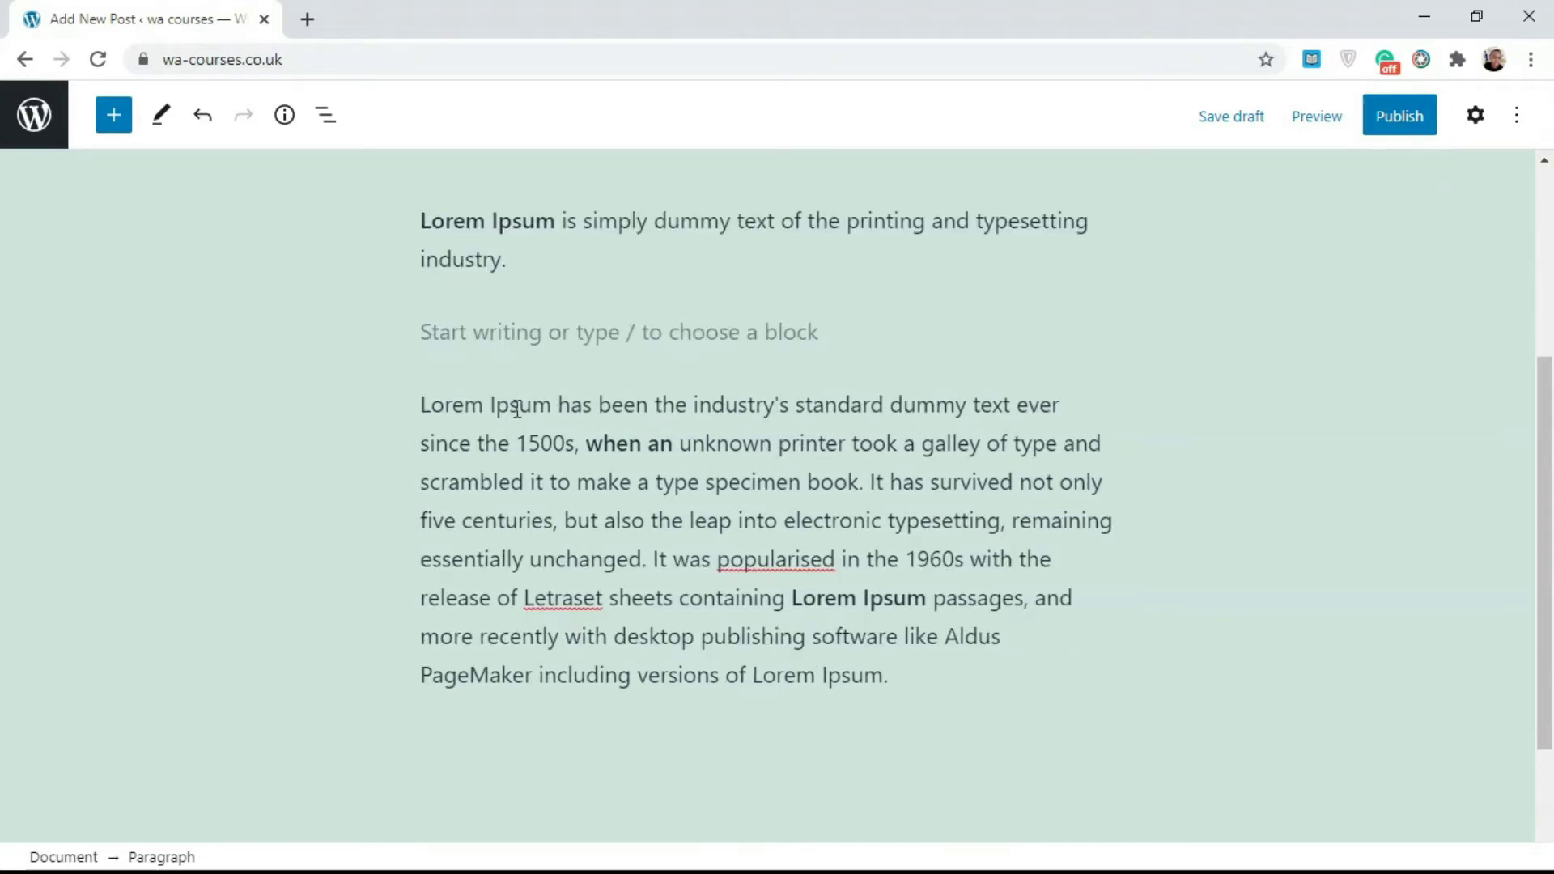
pyautogui.click(600, 404)
pyautogui.press('Return')
pyautogui.press('Return')
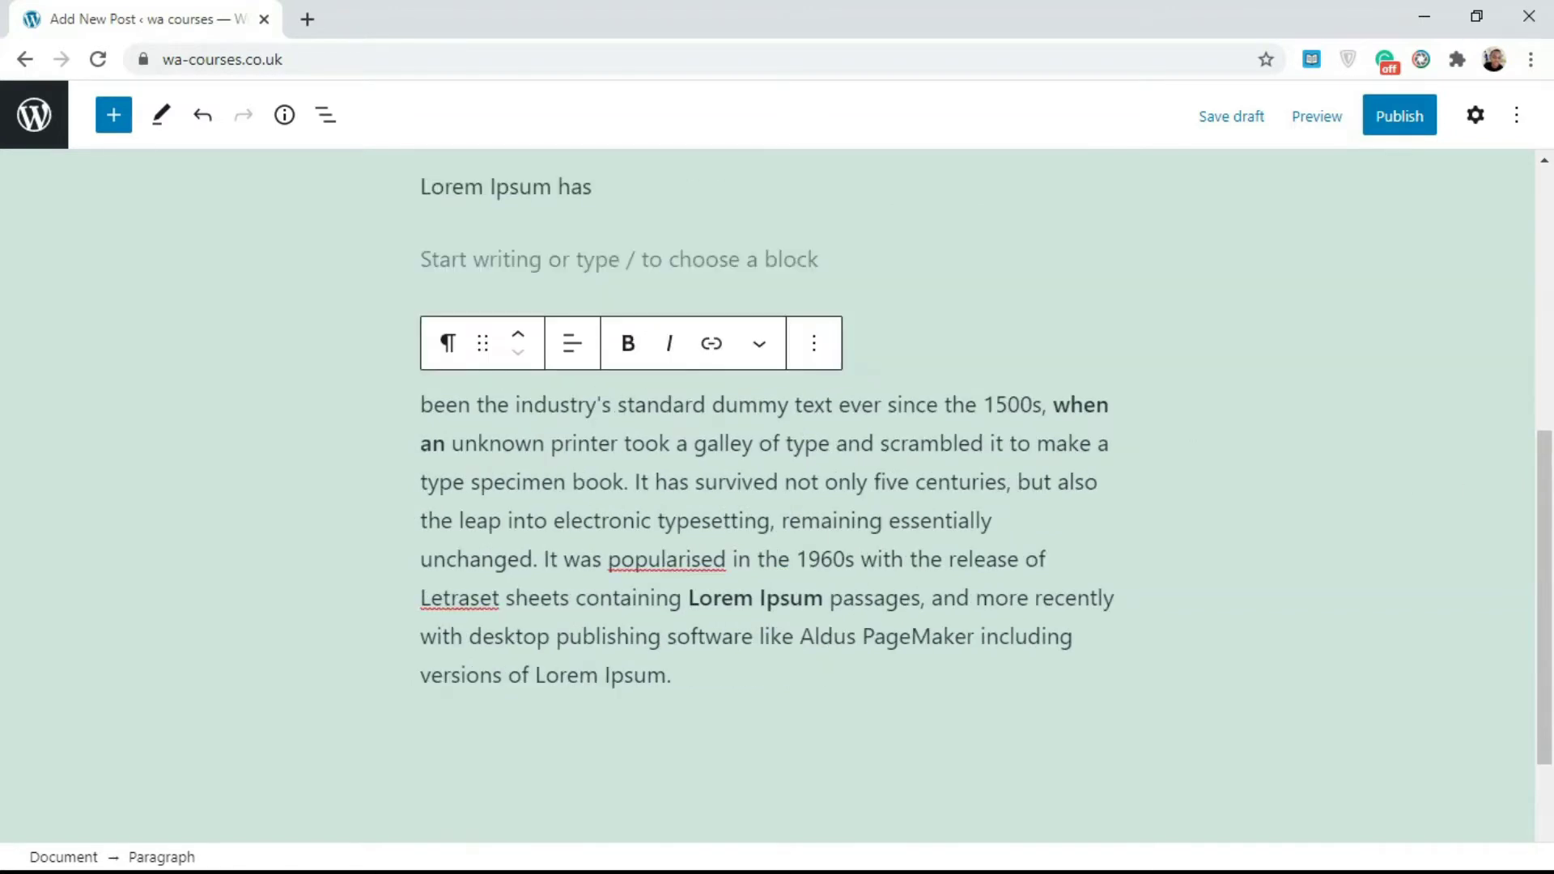
pyautogui.scroll(4, 1545, 485)
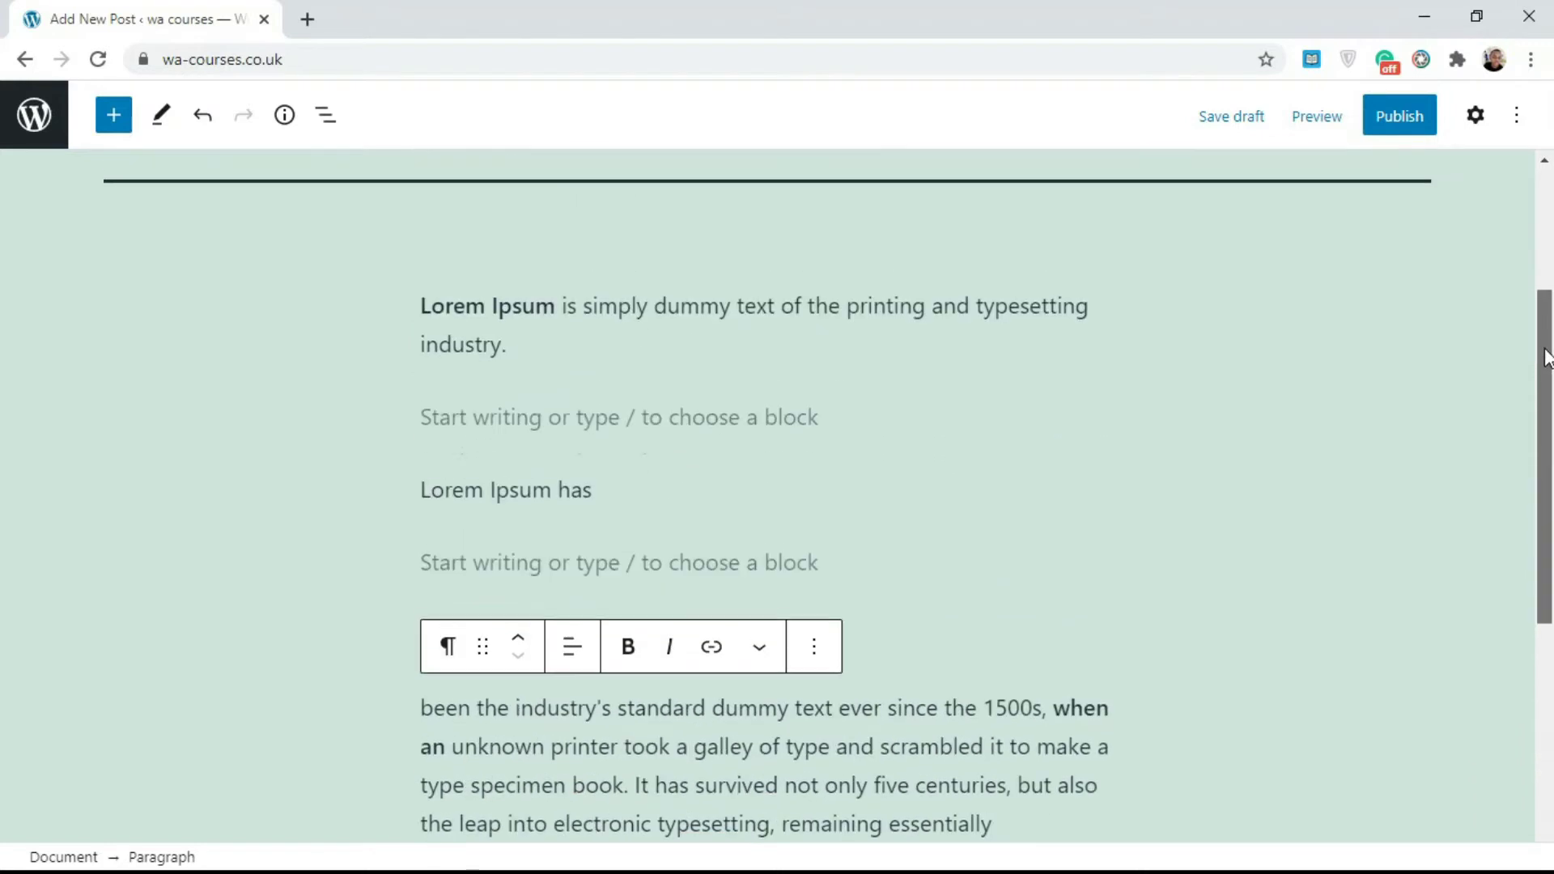
pyautogui.click(617, 496)
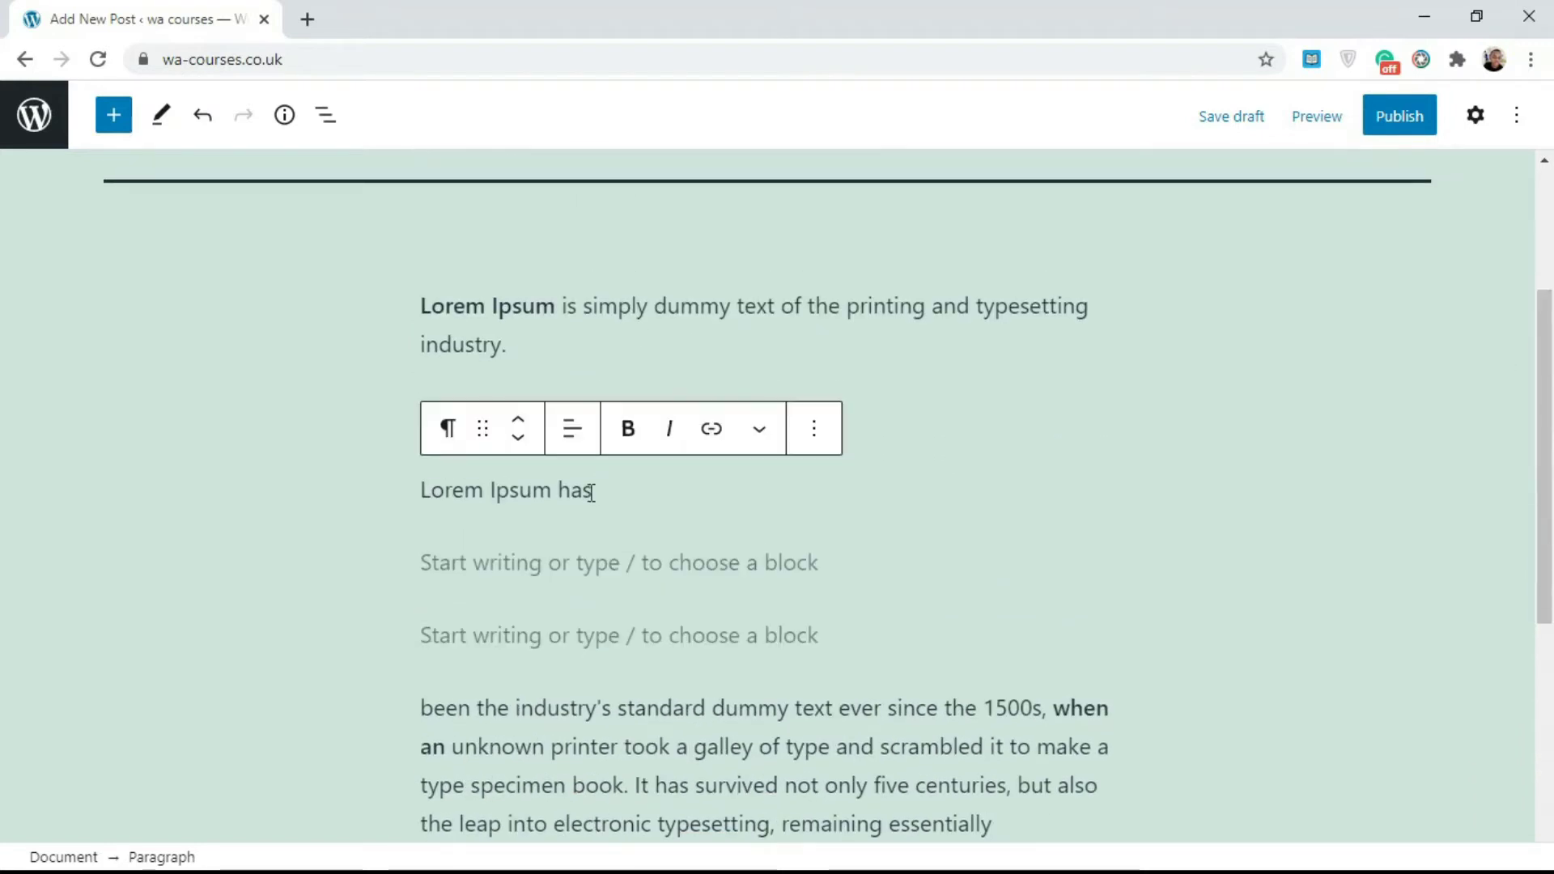
pyautogui.moveTo(593, 490); pyautogui.dragTo(421, 486)
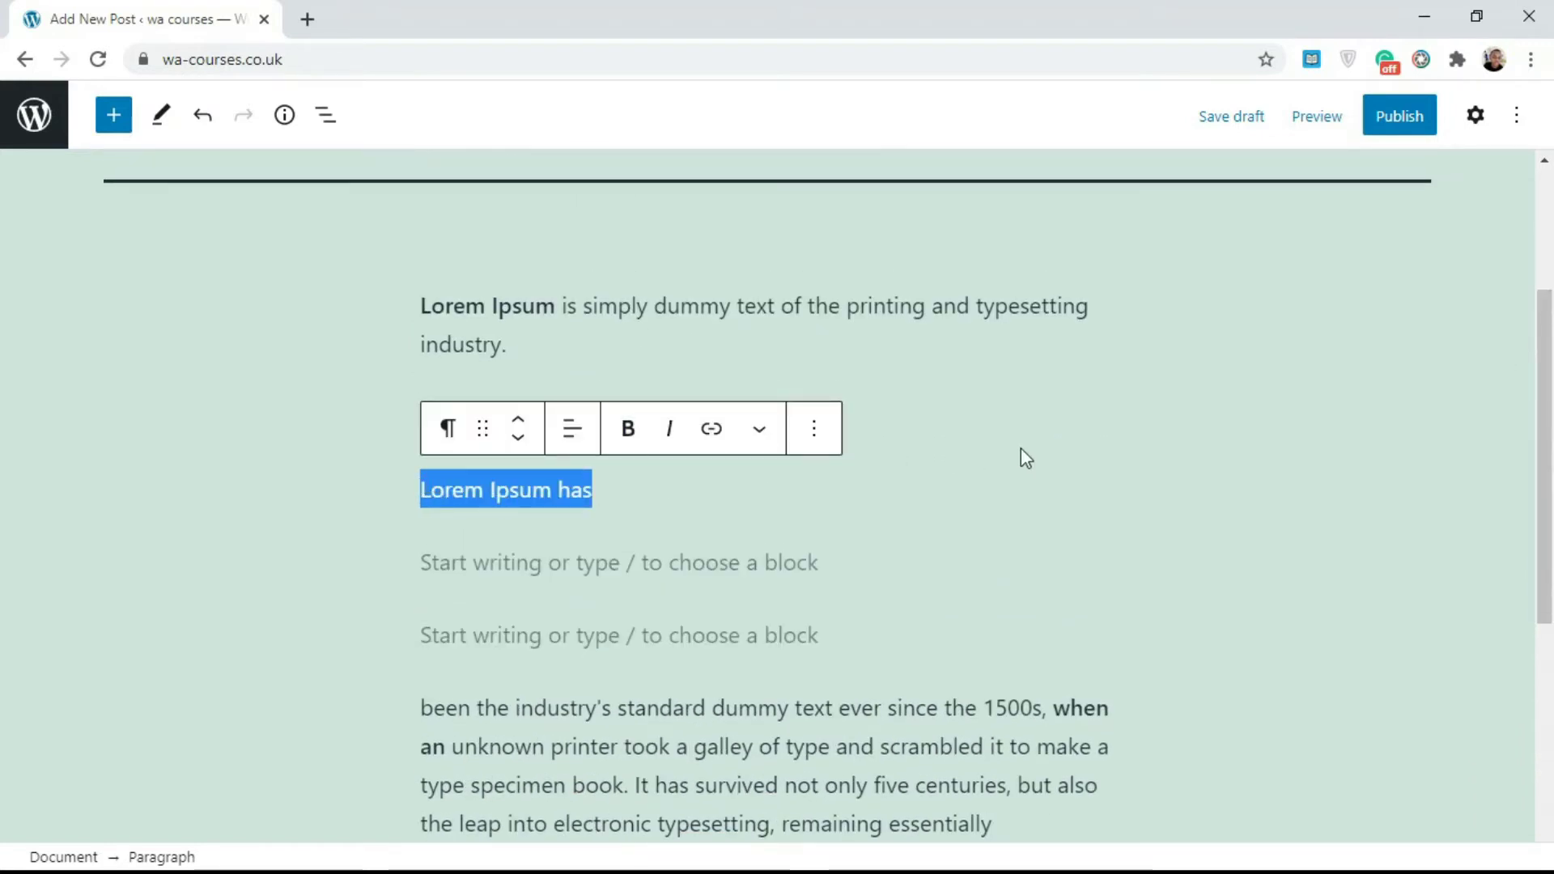
# Step: Center-align the 'Lorem Ipsum has' paragraph after briefly trying right alignment
pyautogui.click(573, 440)
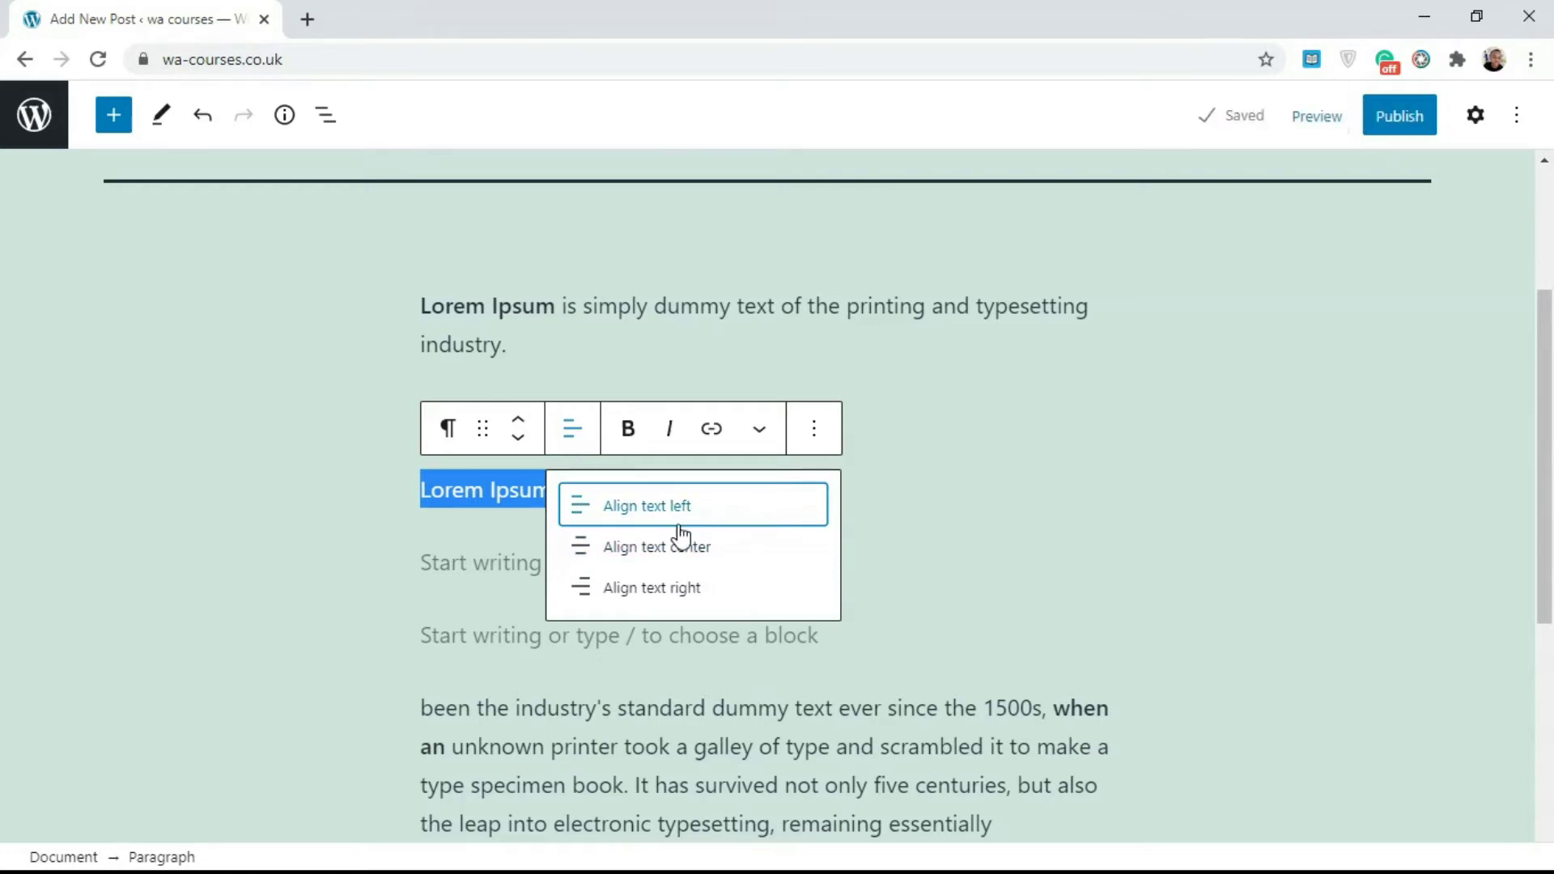
pyautogui.click(654, 589)
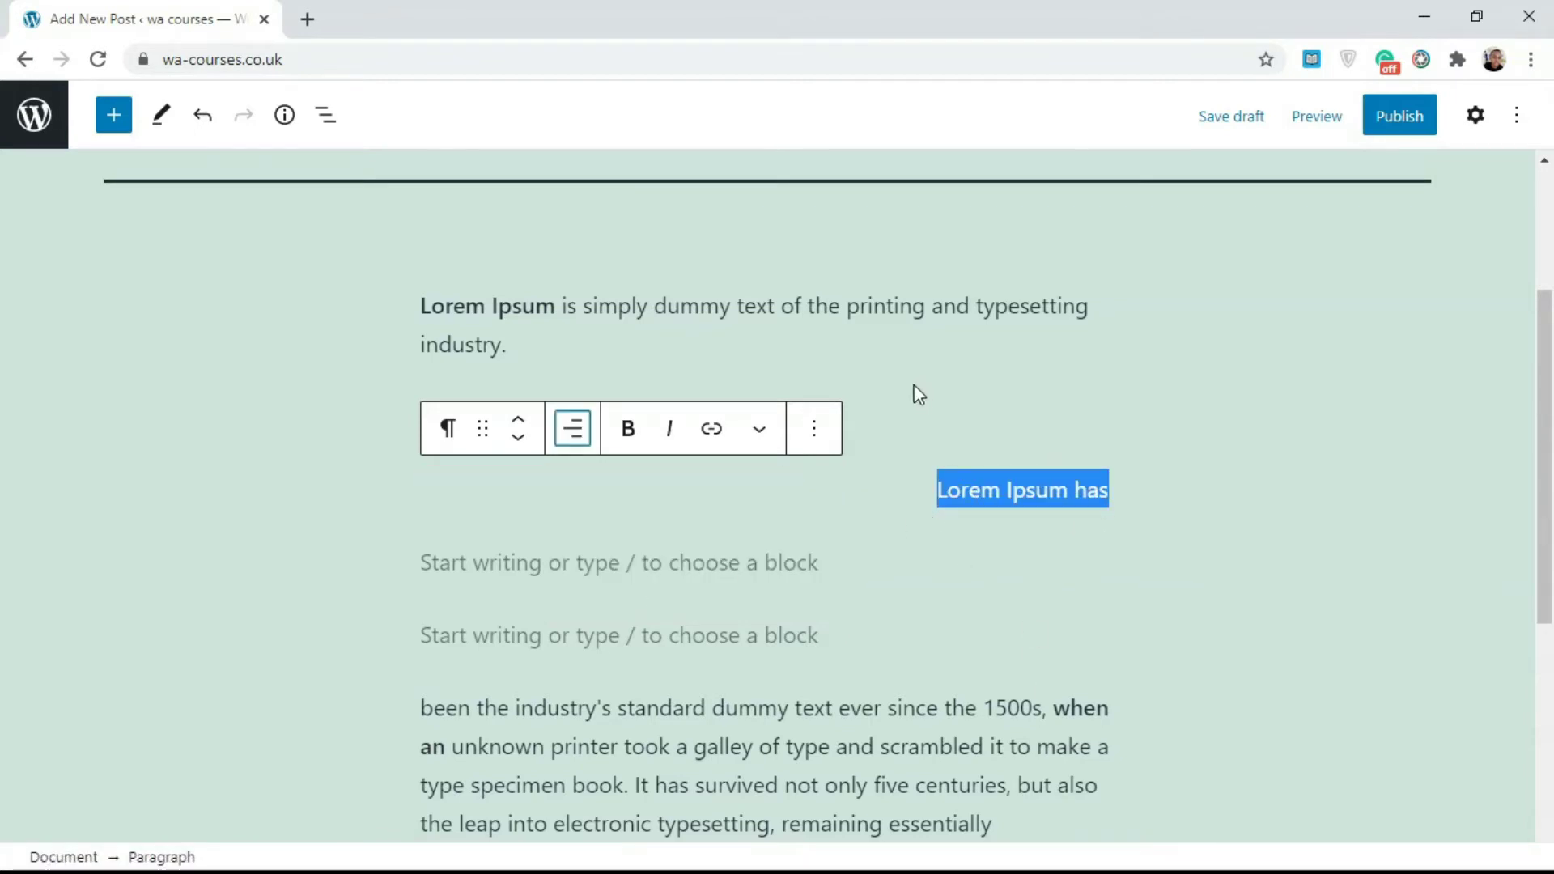
pyautogui.click(572, 437)
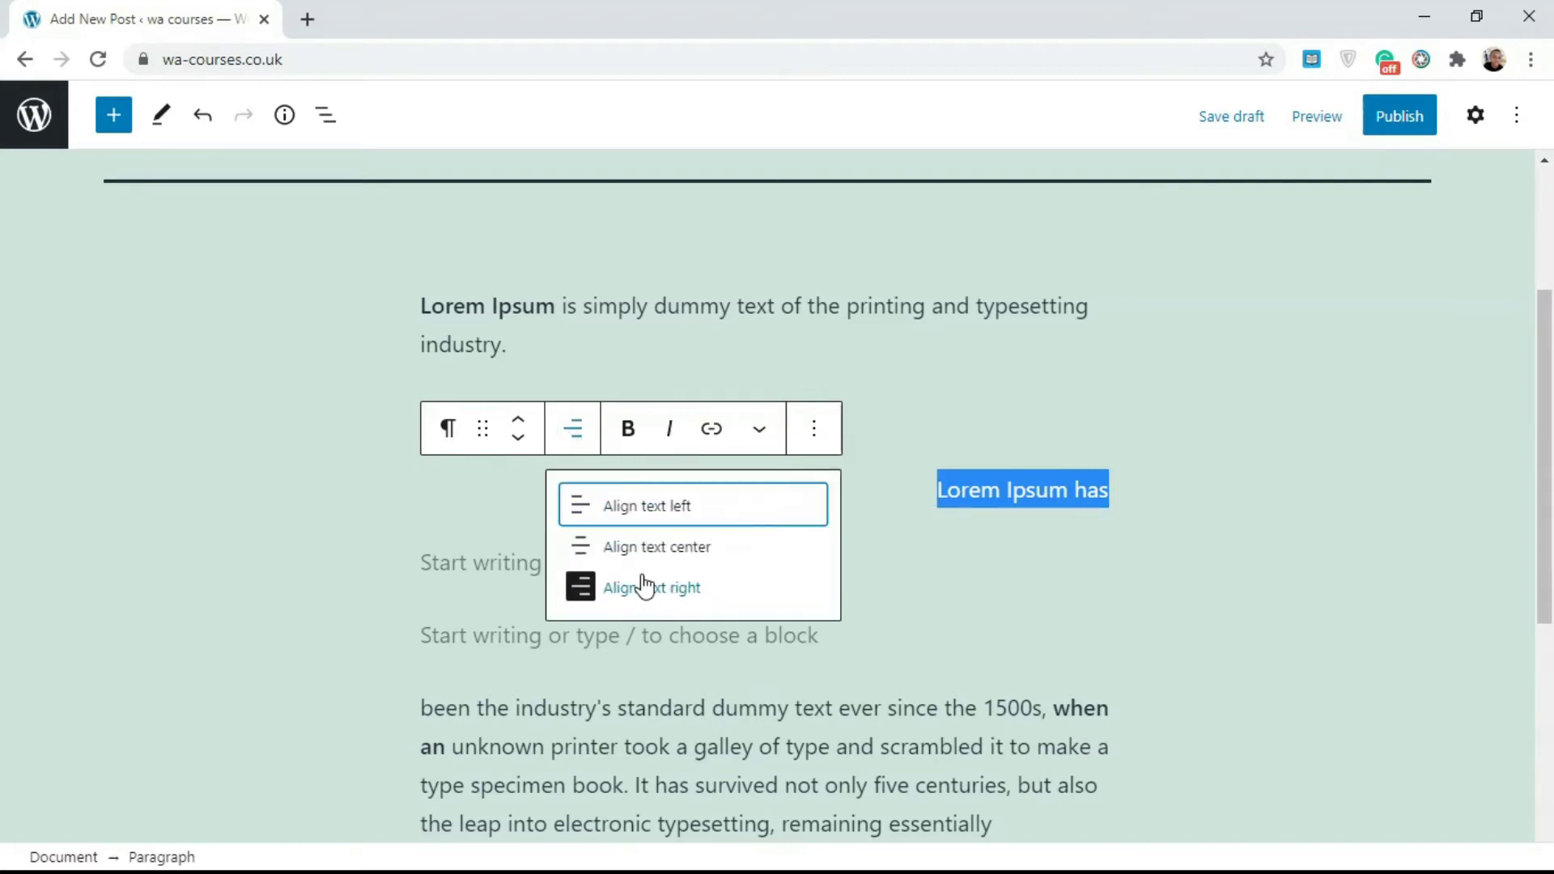
pyautogui.click(632, 551)
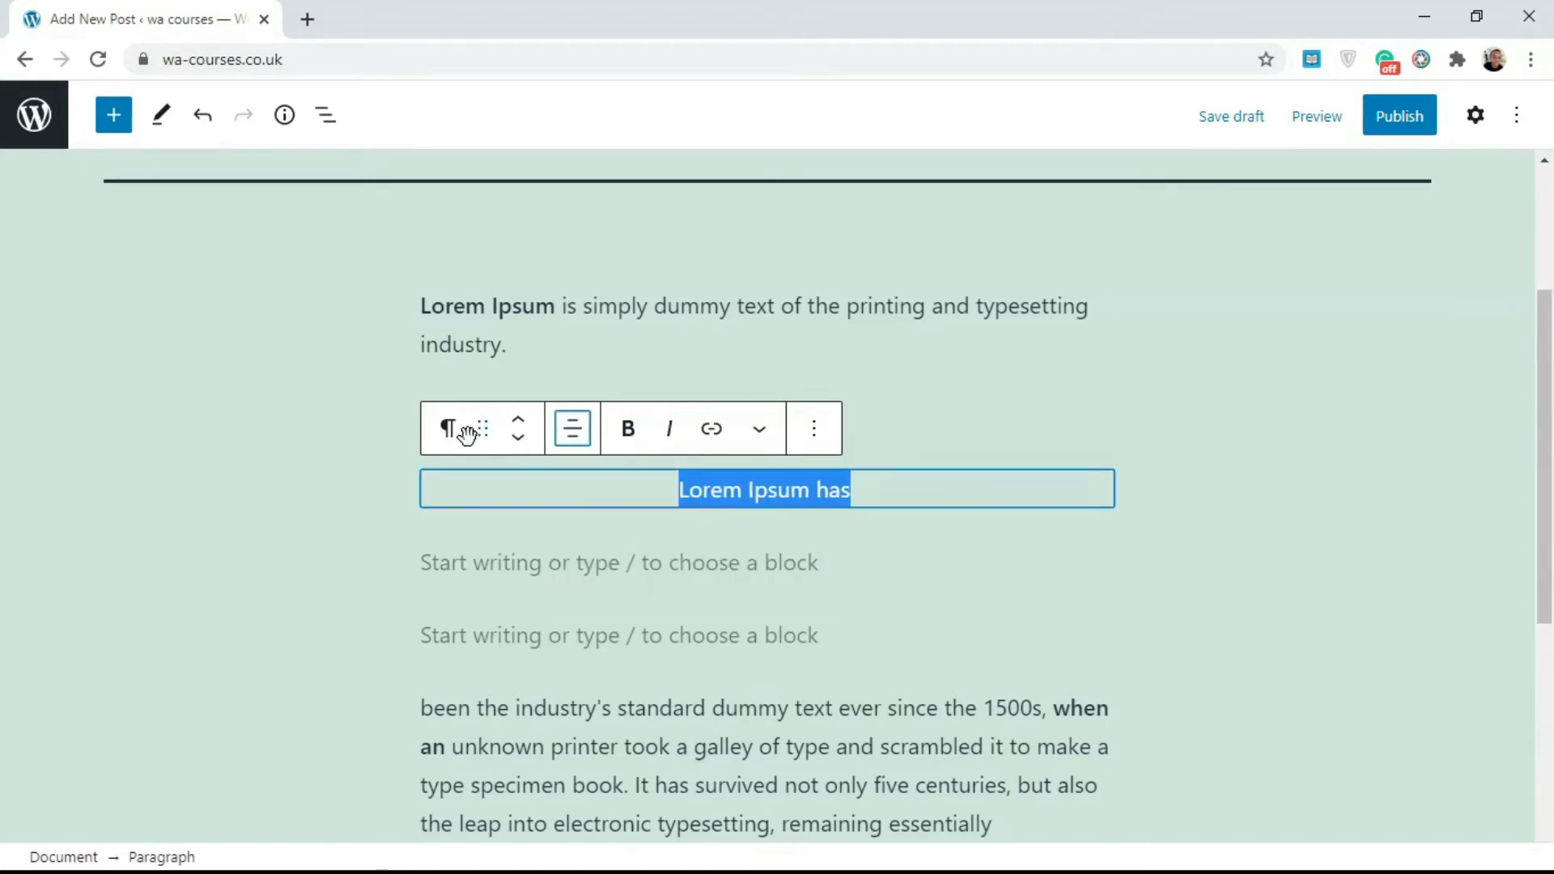
pyautogui.click(593, 431)
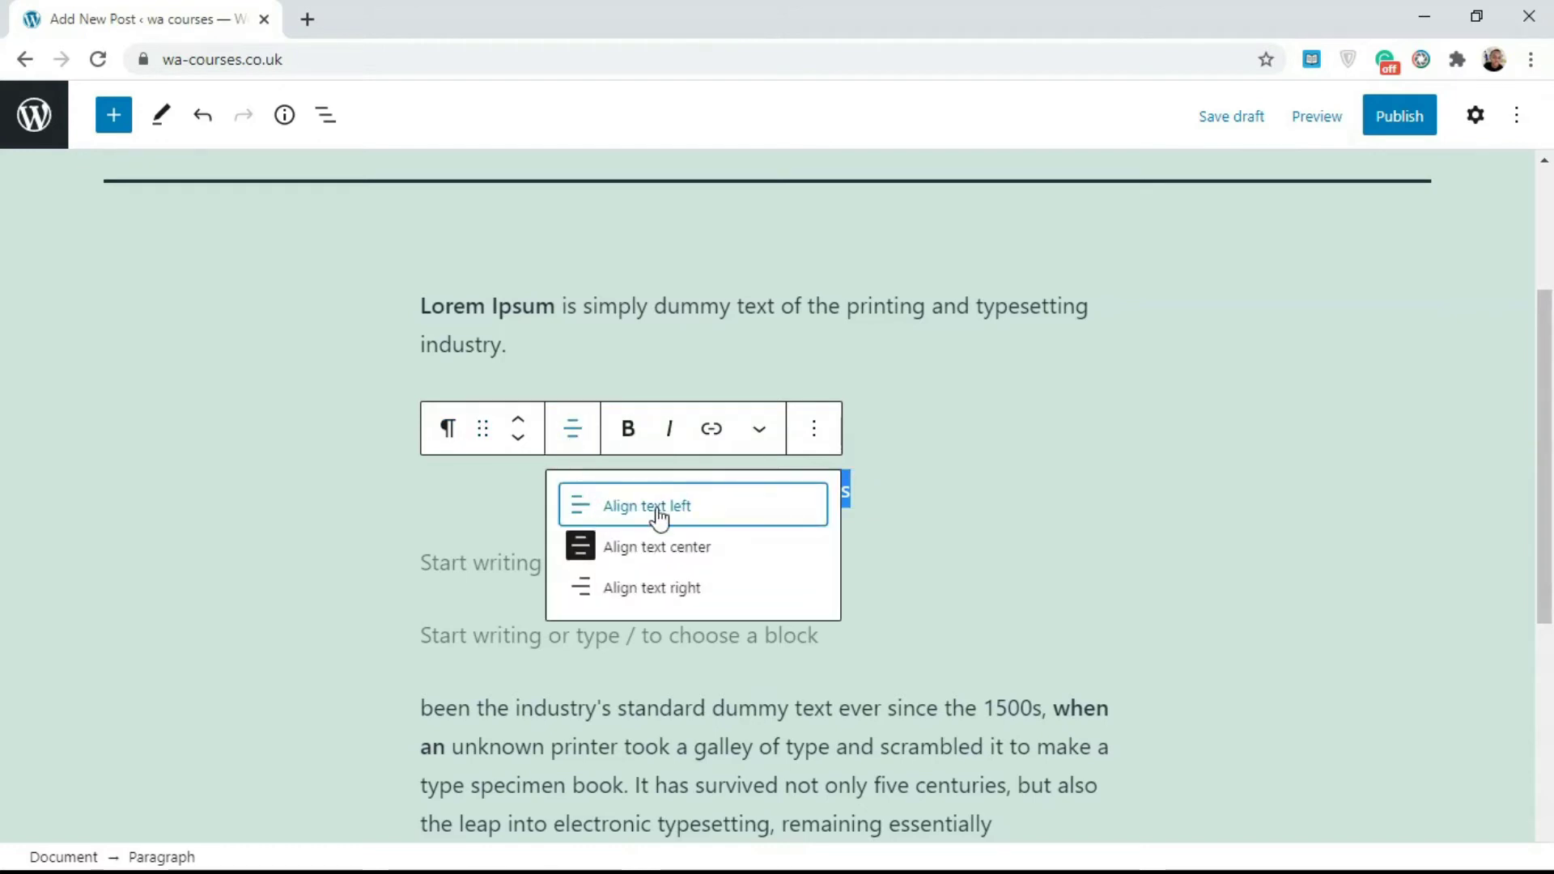
pyautogui.click(572, 432)
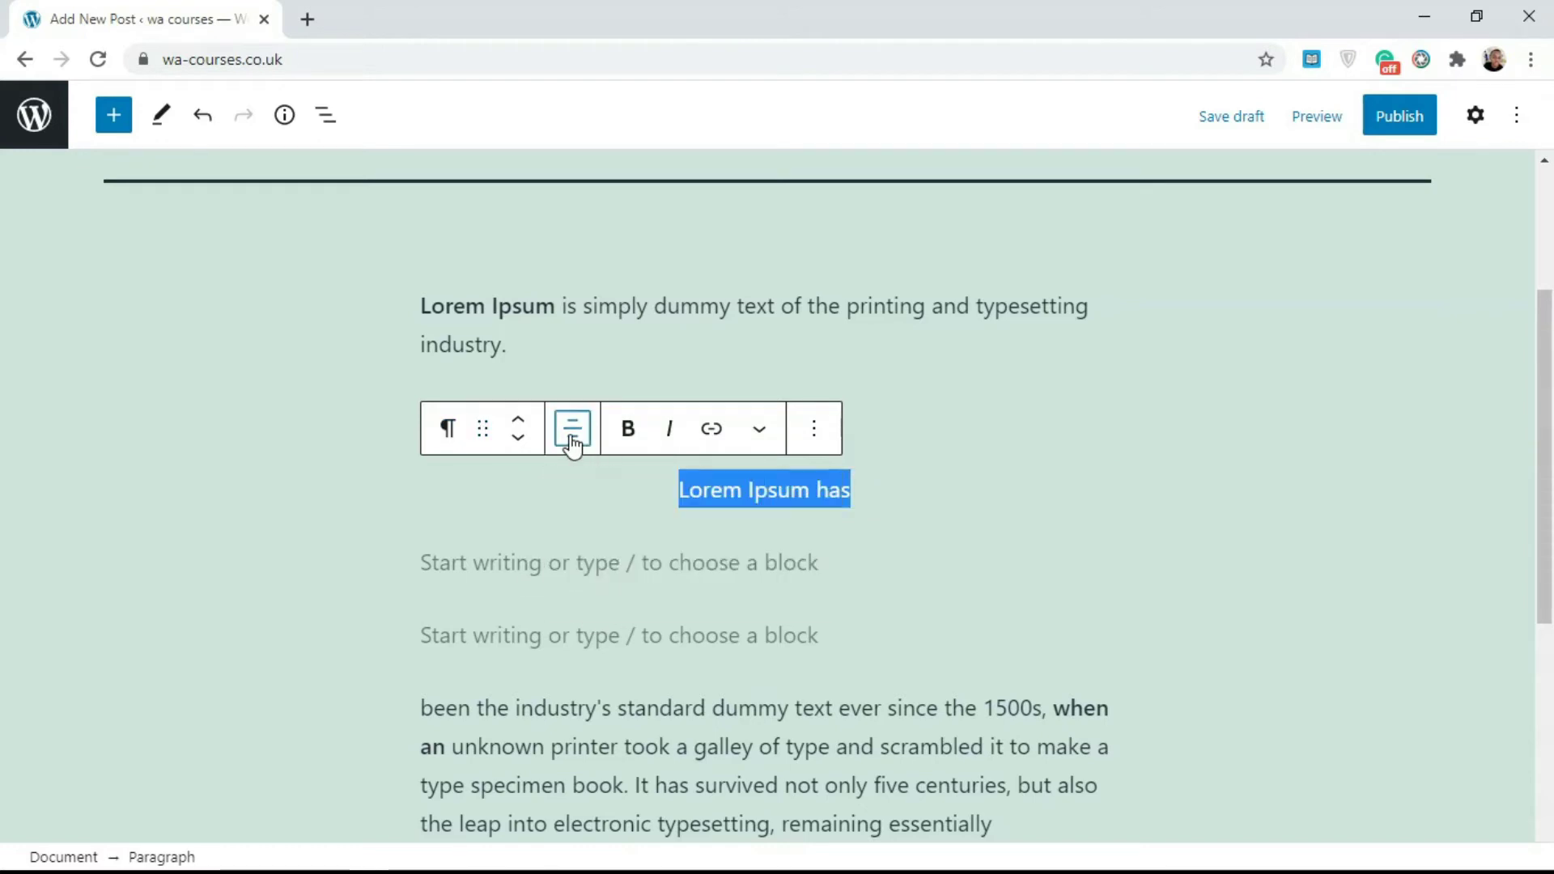
# Step: Apply strikethrough to 'simply dummy' in the opening sentence
pyautogui.click(761, 437)
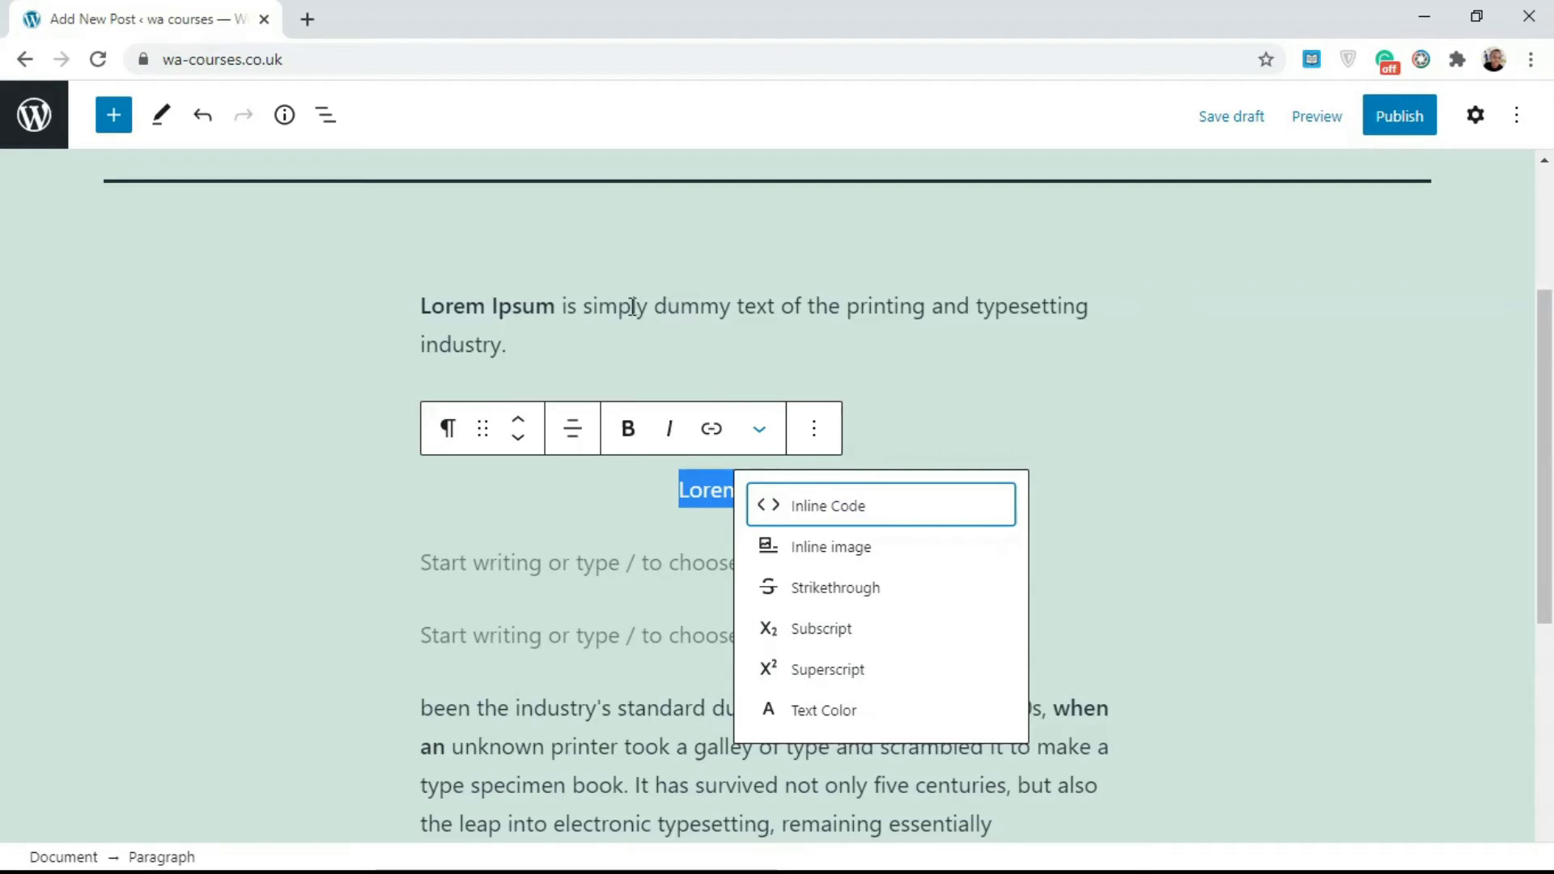
pyautogui.moveTo(584, 307); pyautogui.dragTo(720, 318)
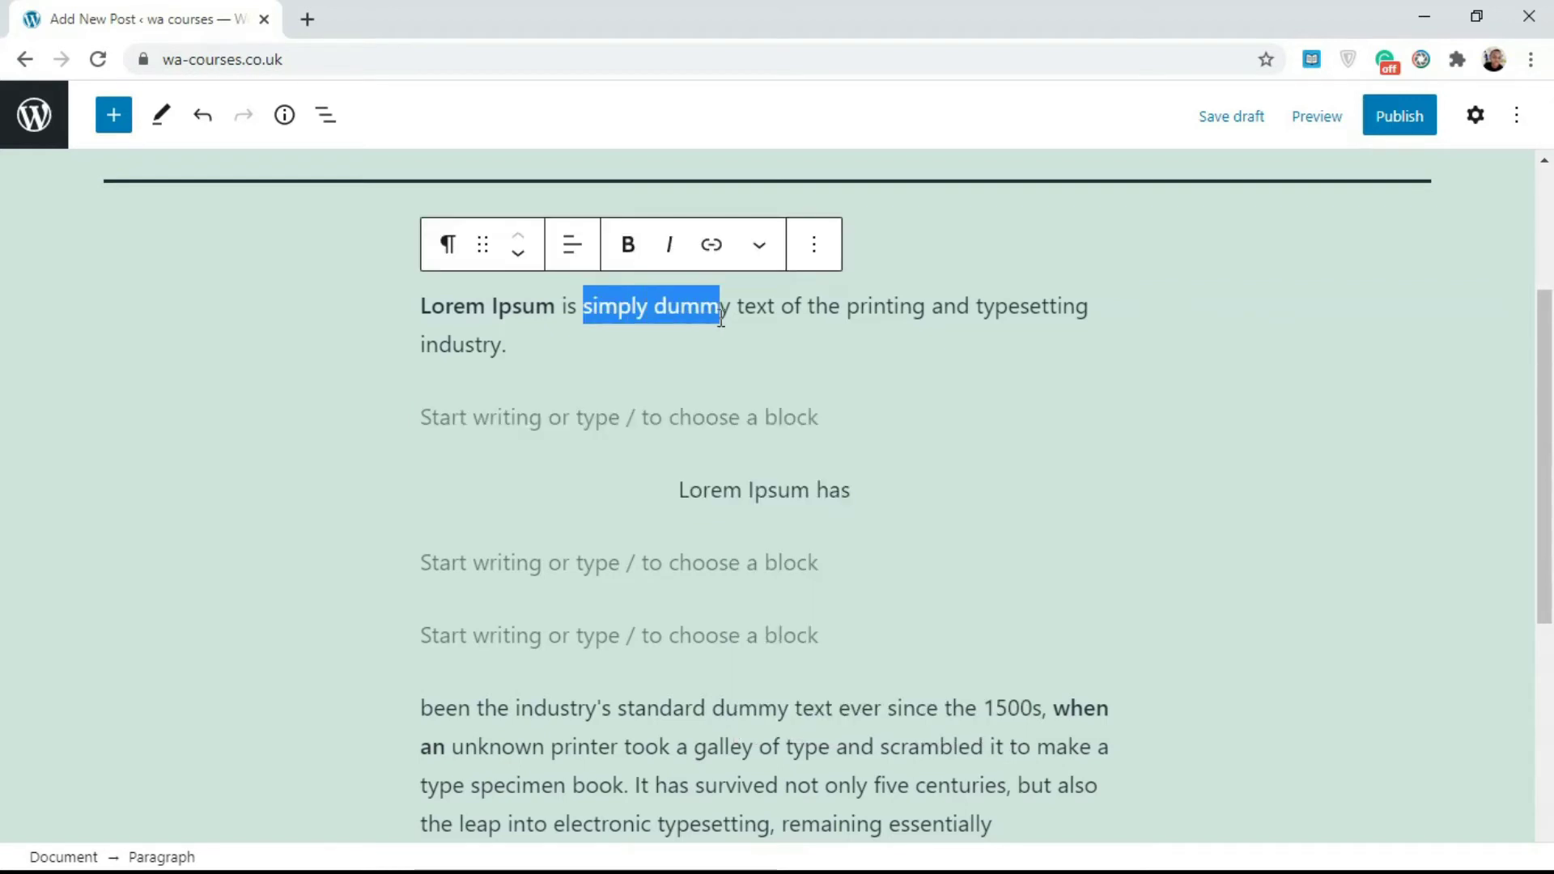
pyautogui.click(757, 249)
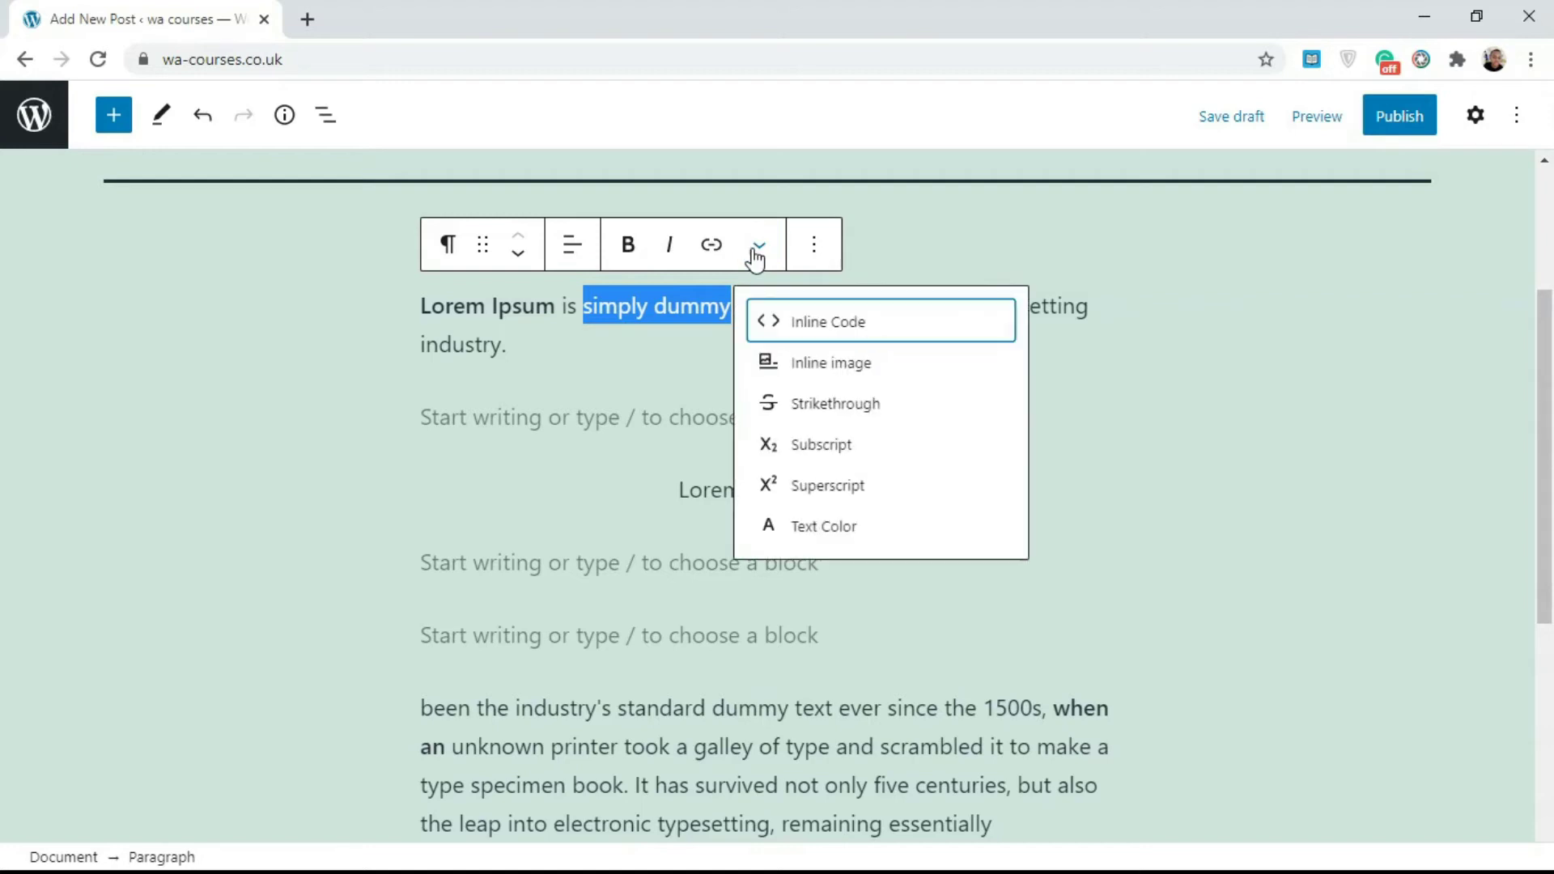
pyautogui.click(852, 404)
pyautogui.click(774, 313)
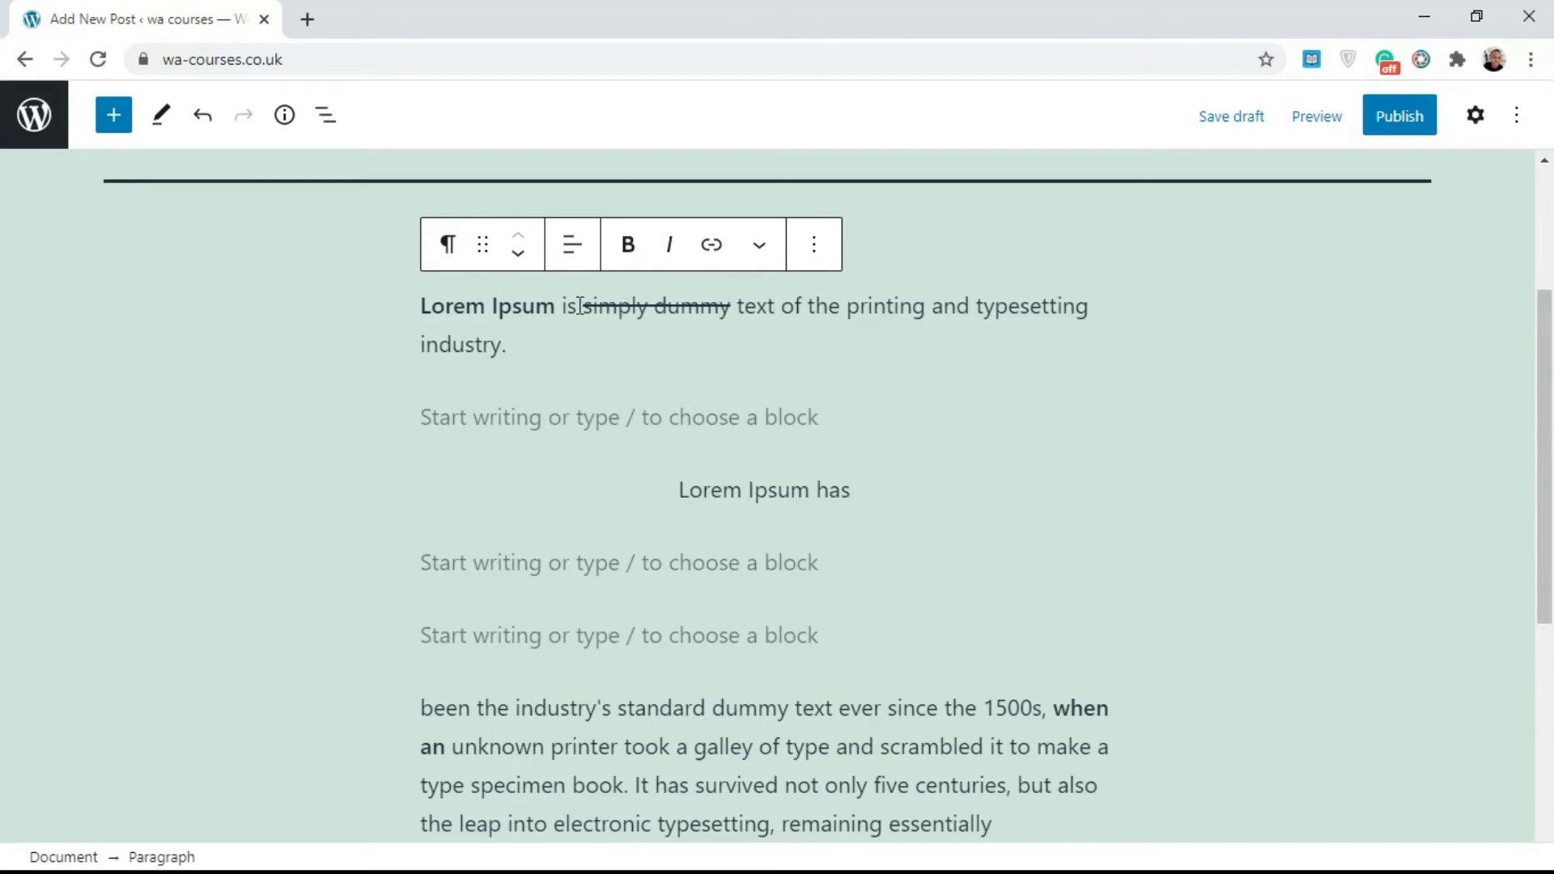
pyautogui.moveTo(591, 313); pyautogui.dragTo(703, 310)
pyautogui.click(744, 306)
# Step: Make the word 'printing' subscript
pyautogui.moveTo(849, 309); pyautogui.dragTo(927, 310)
pyautogui.click(765, 252)
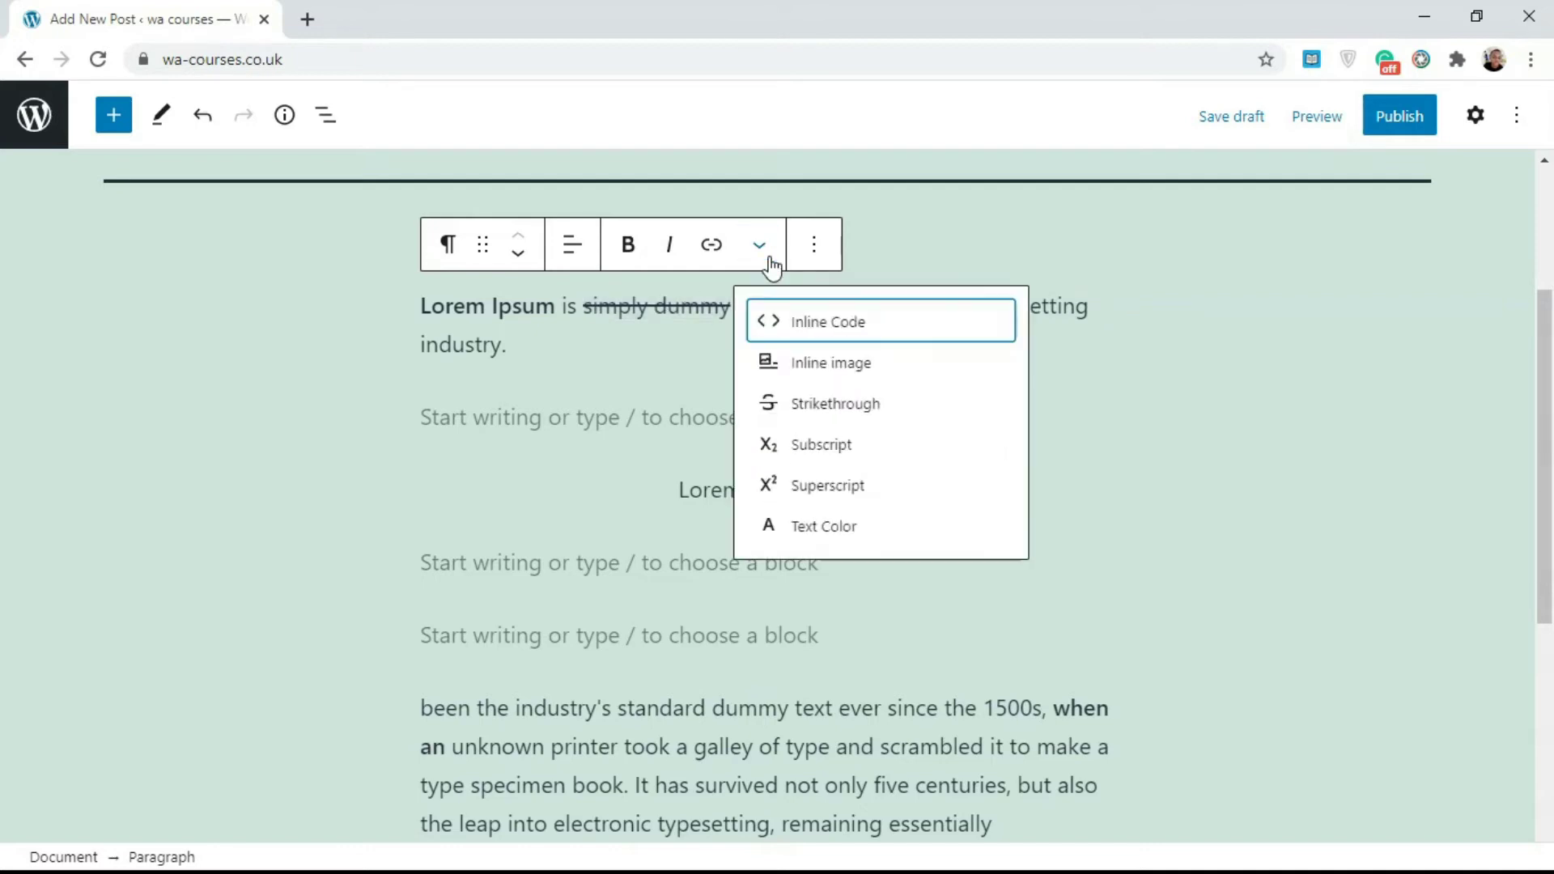
pyautogui.click(848, 453)
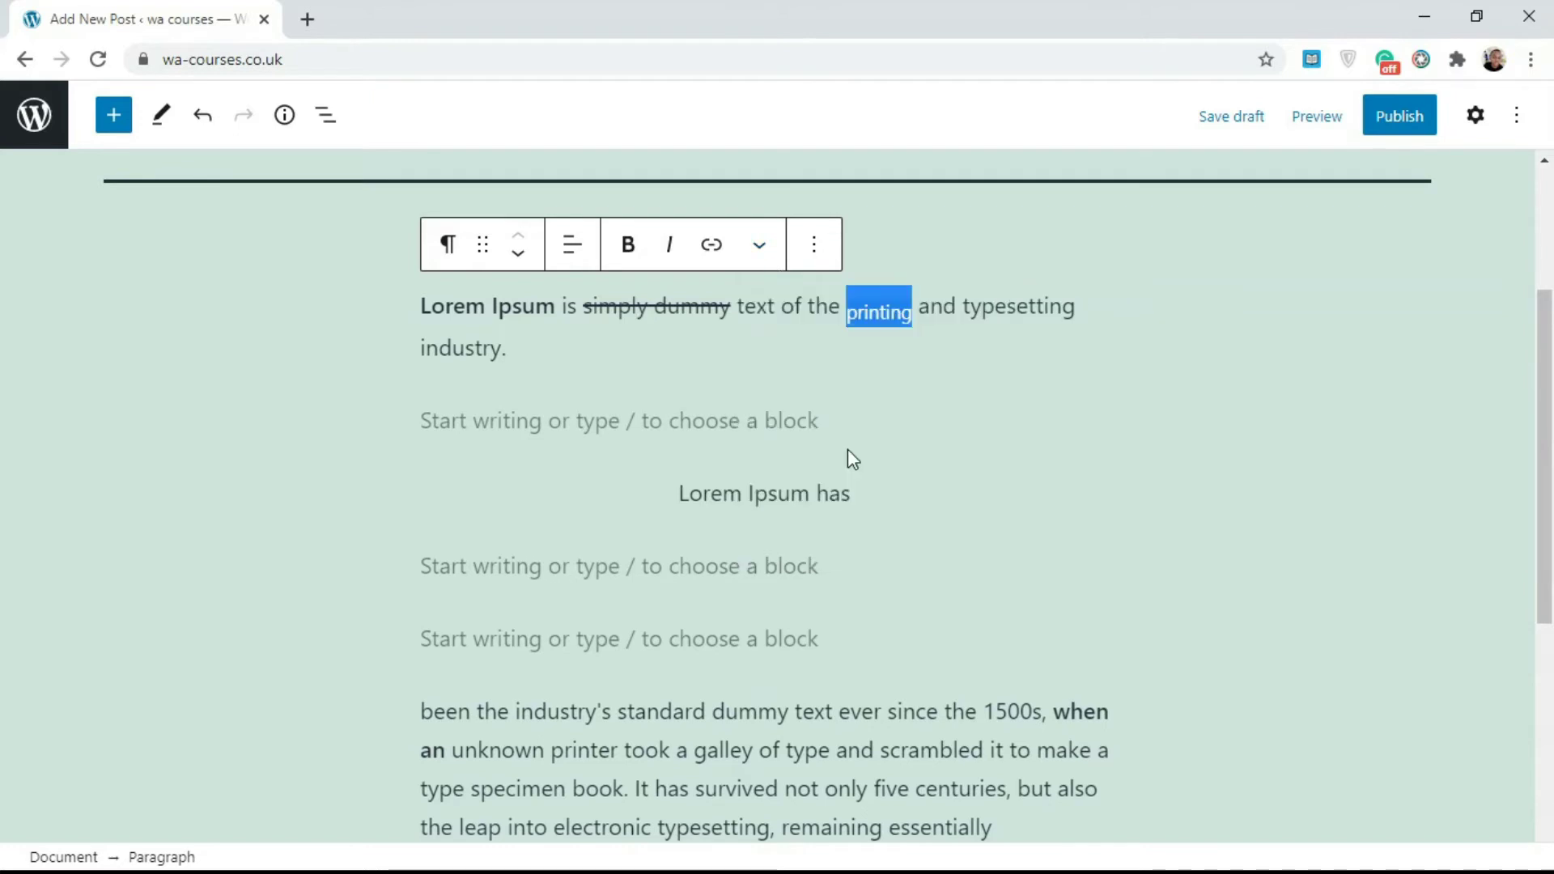
pyautogui.click(851, 325)
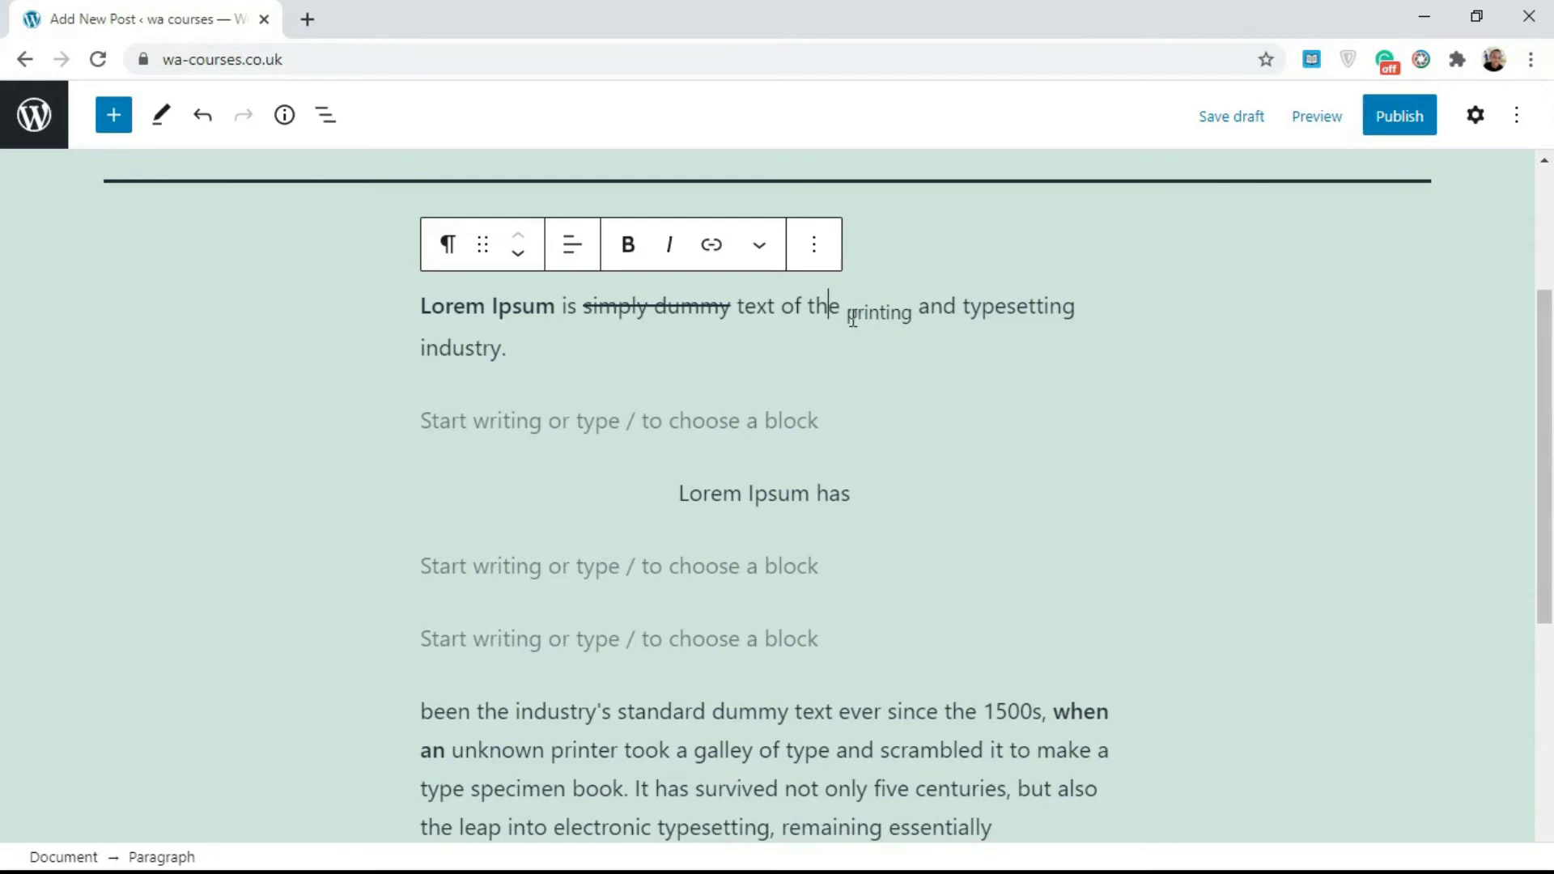
# Step: Make the word 'typesetting' superscript
pyautogui.doubleClick(967, 309)
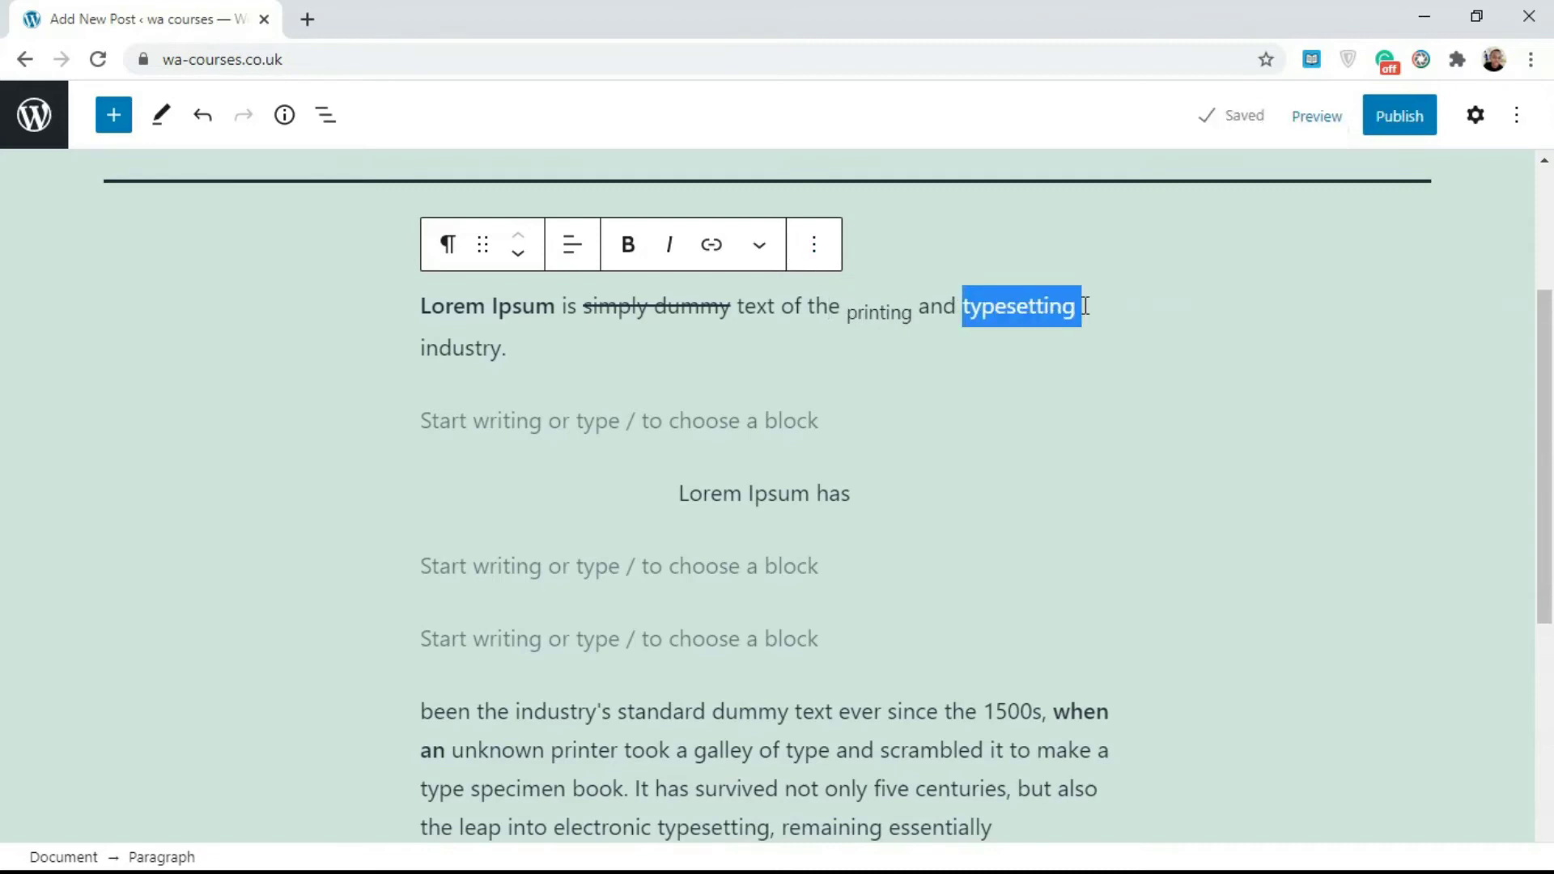
pyautogui.click(759, 251)
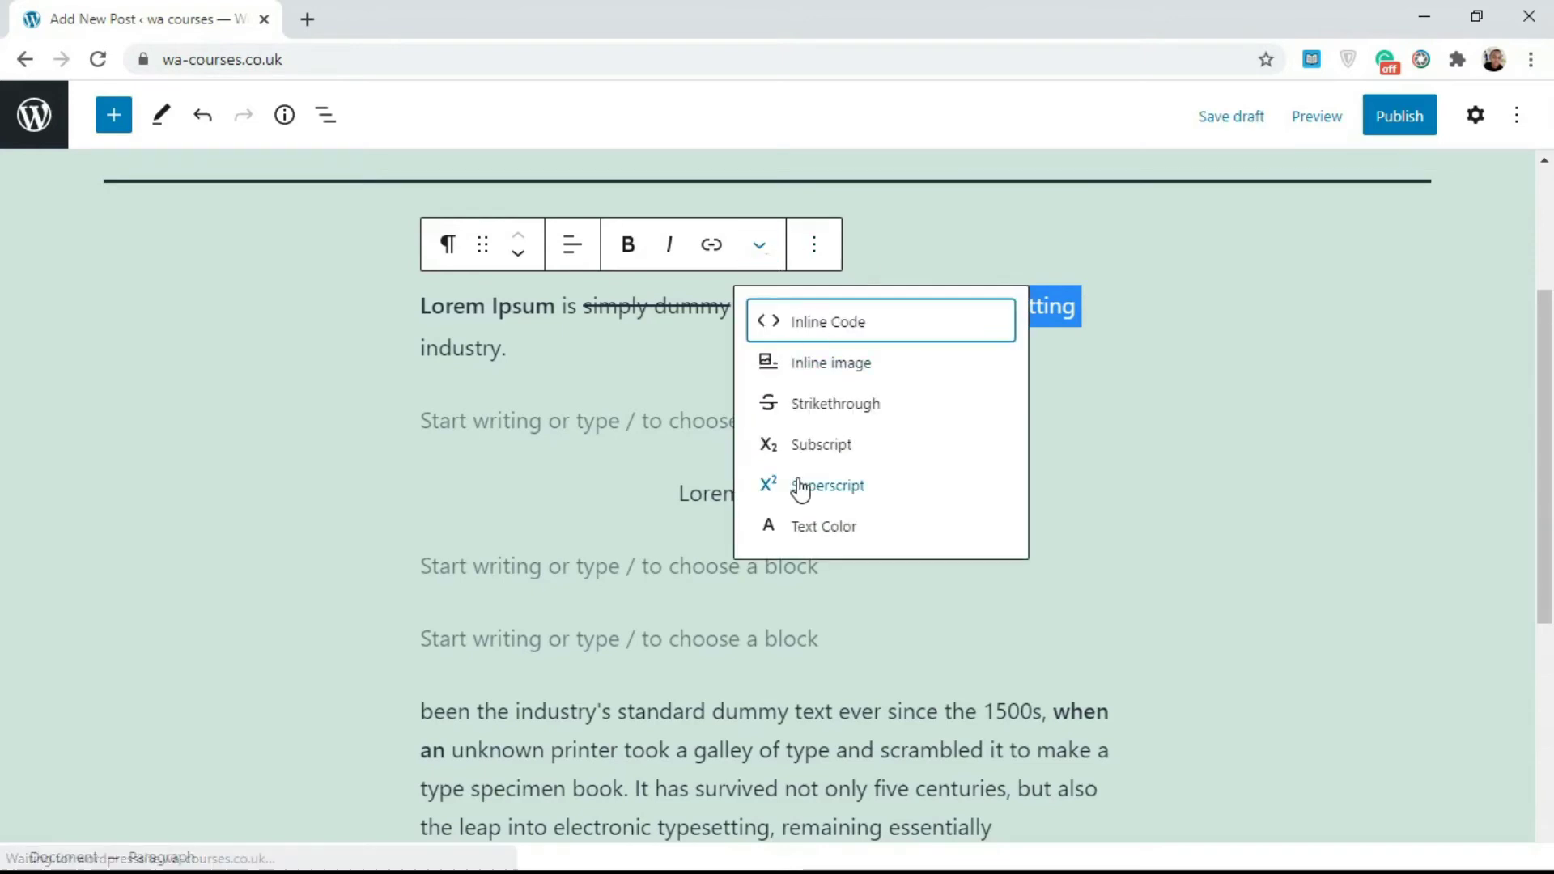
pyautogui.click(850, 492)
pyautogui.click(980, 303)
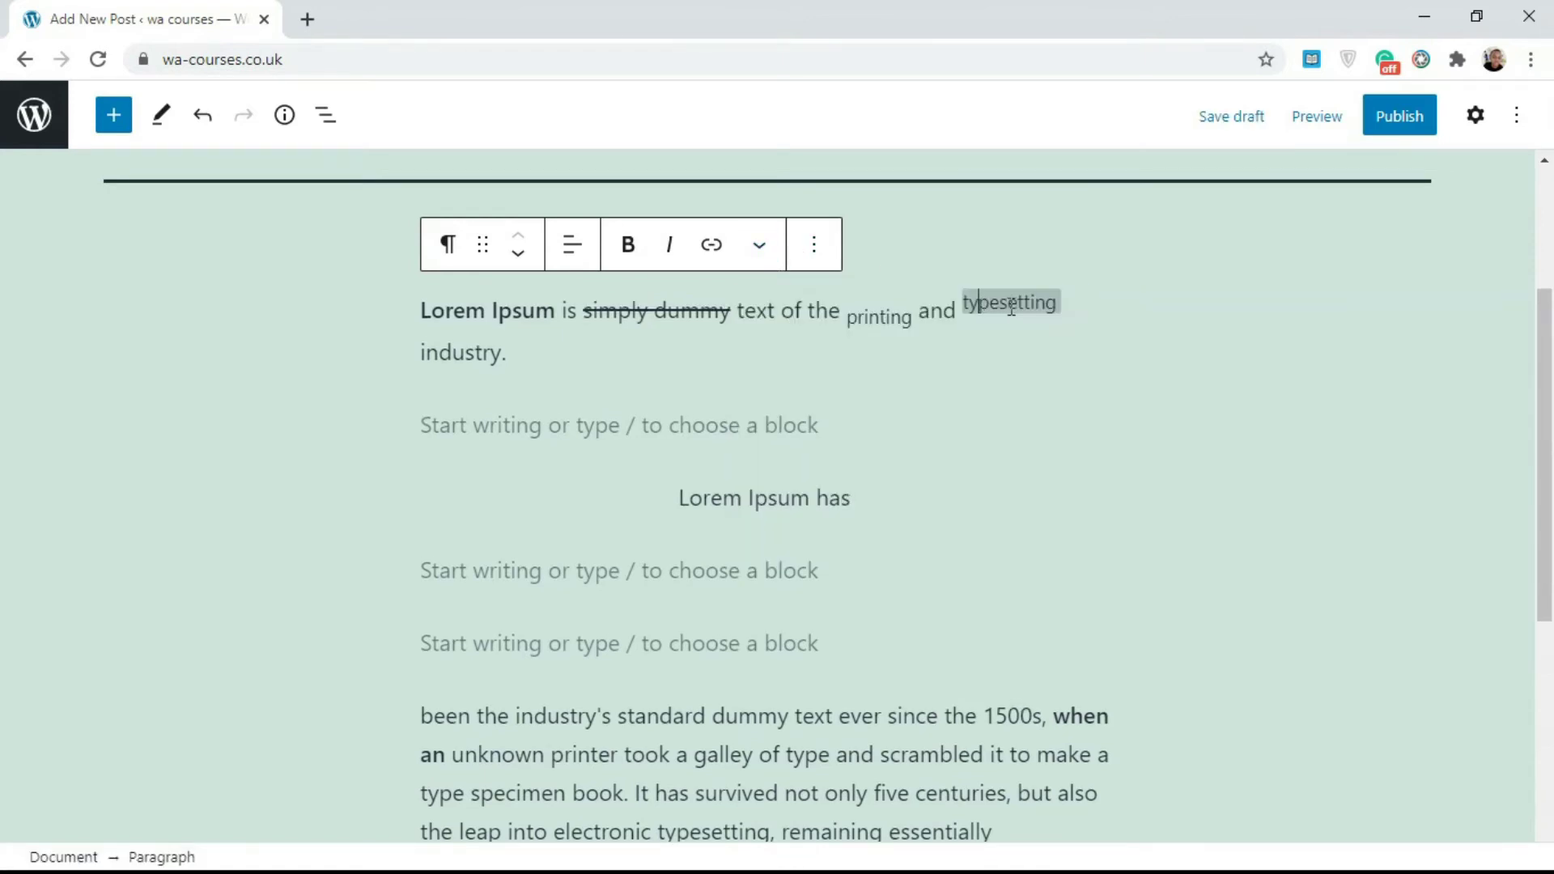
pyautogui.press('Left')
pyautogui.press('Left')
pyautogui.press('Left')
pyautogui.press('Left')
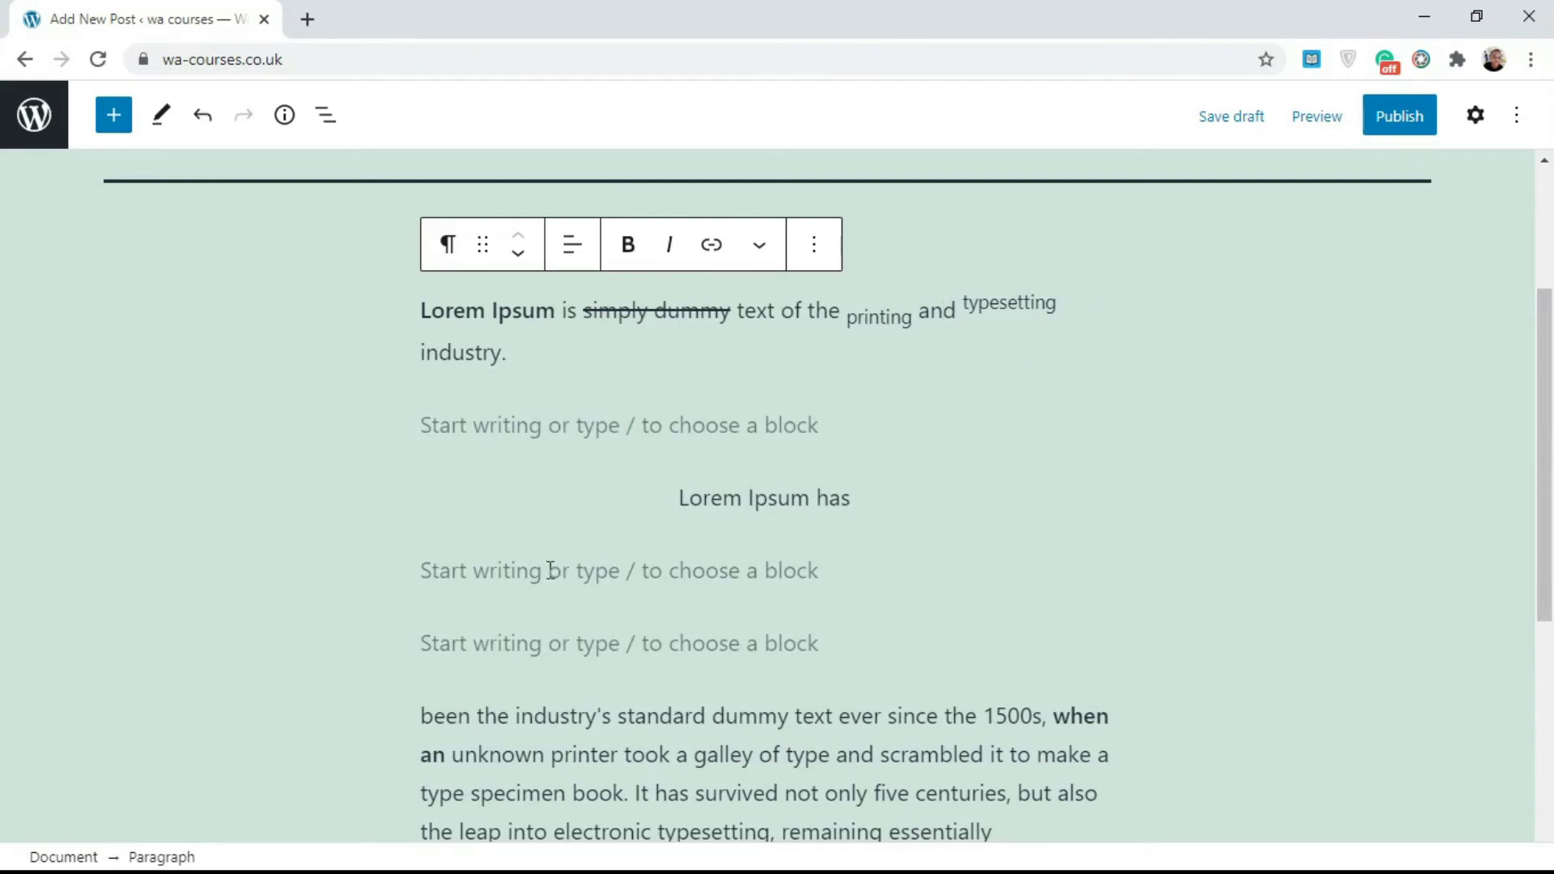
# Step: Select 'standard' and try rose and dark preset text colours on it
pyautogui.doubleClick(619, 714)
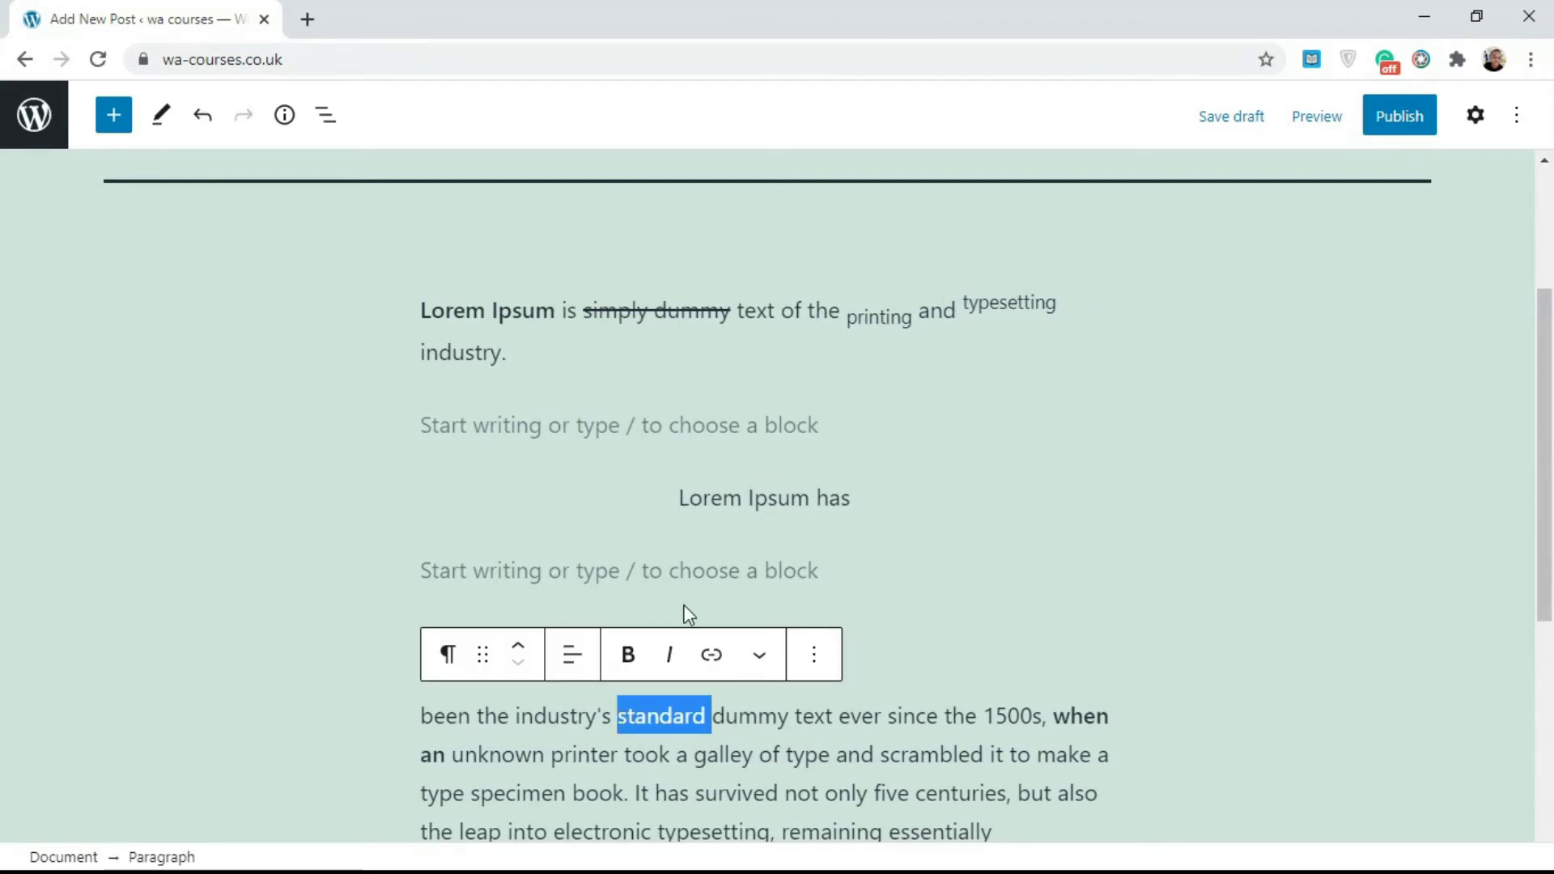
pyautogui.click(750, 654)
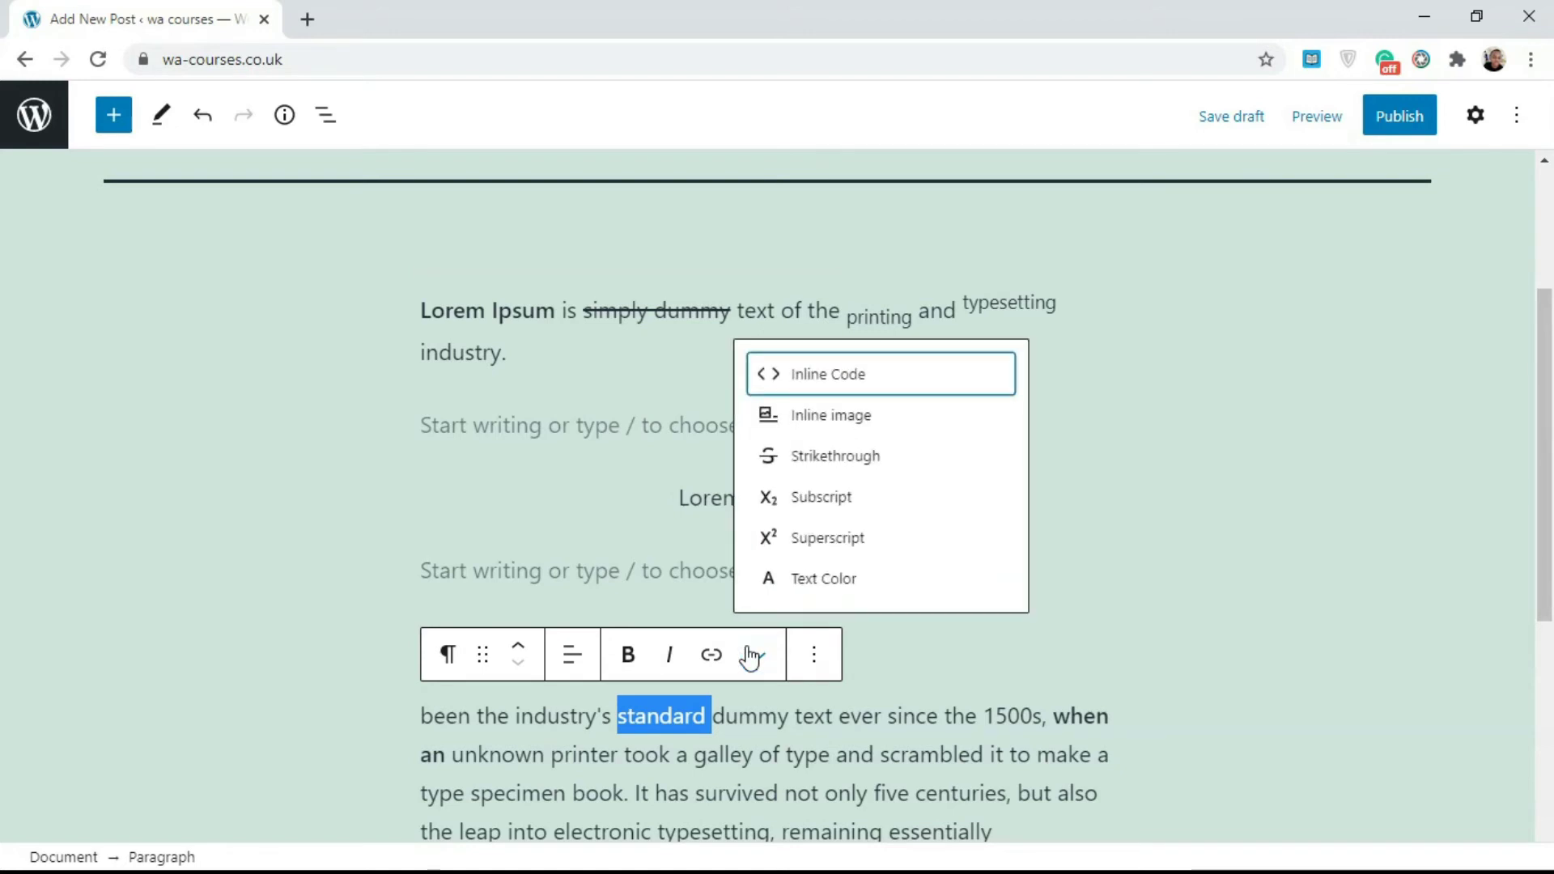
pyautogui.click(682, 737)
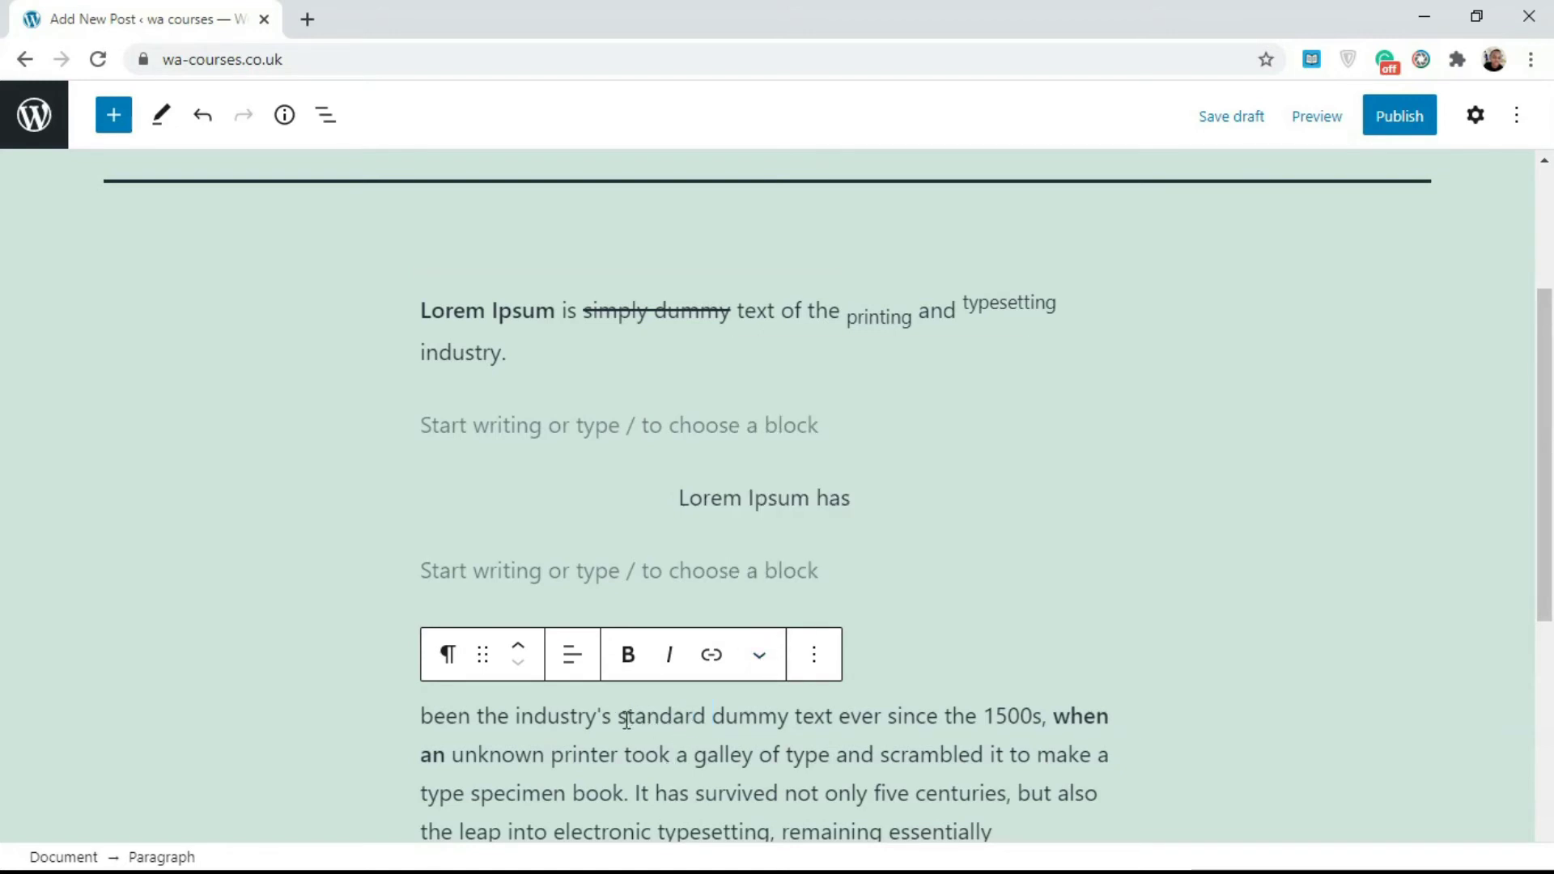
pyautogui.moveTo(621, 716); pyautogui.dragTo(719, 719)
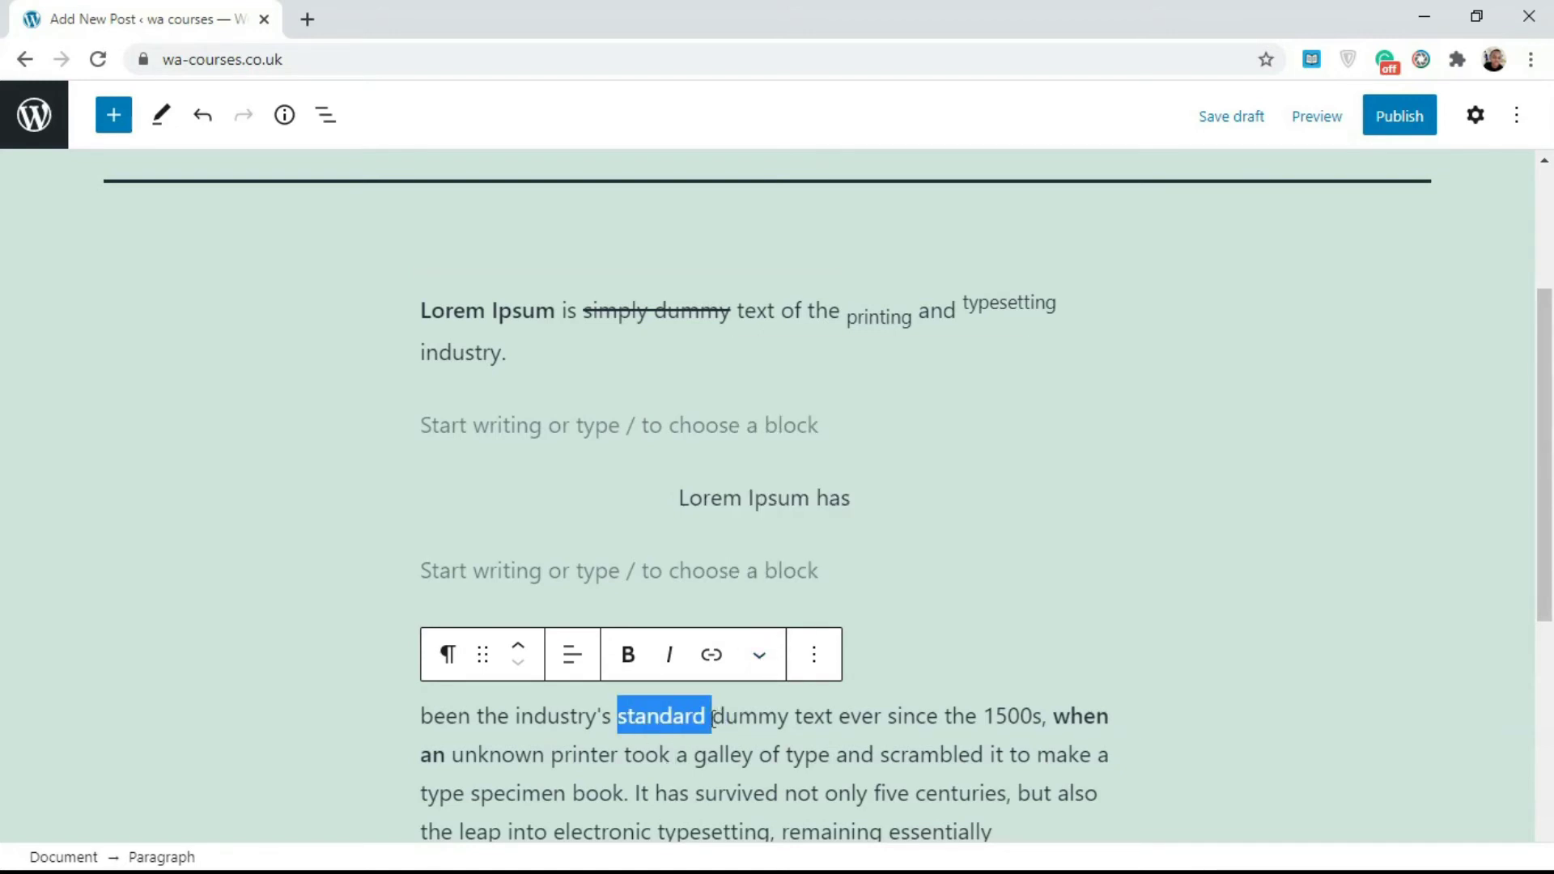
pyautogui.click(767, 665)
pyautogui.click(811, 586)
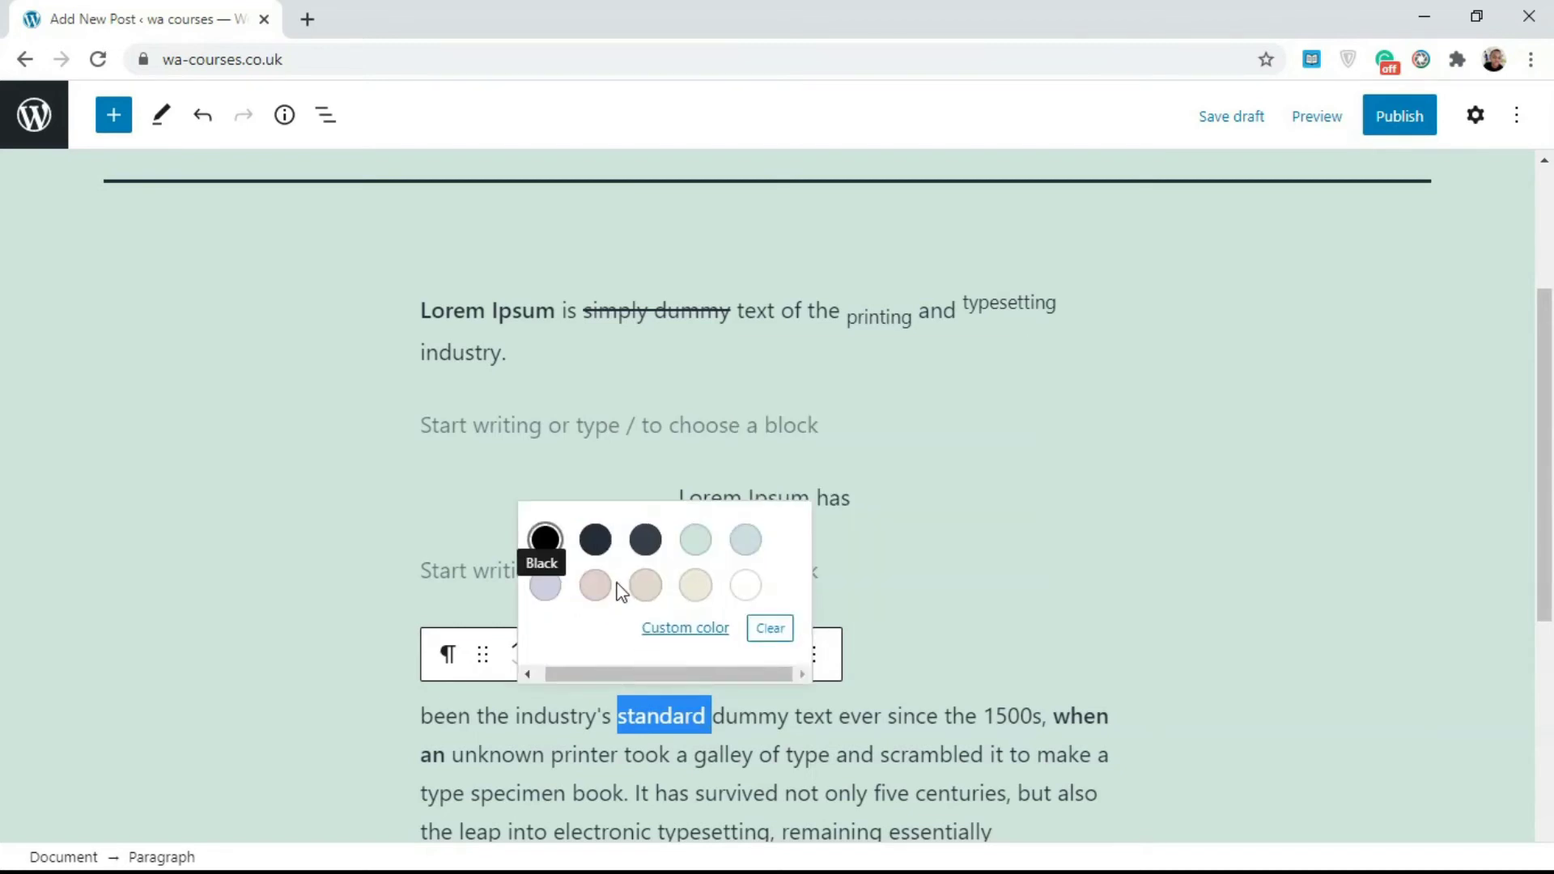
pyautogui.click(595, 584)
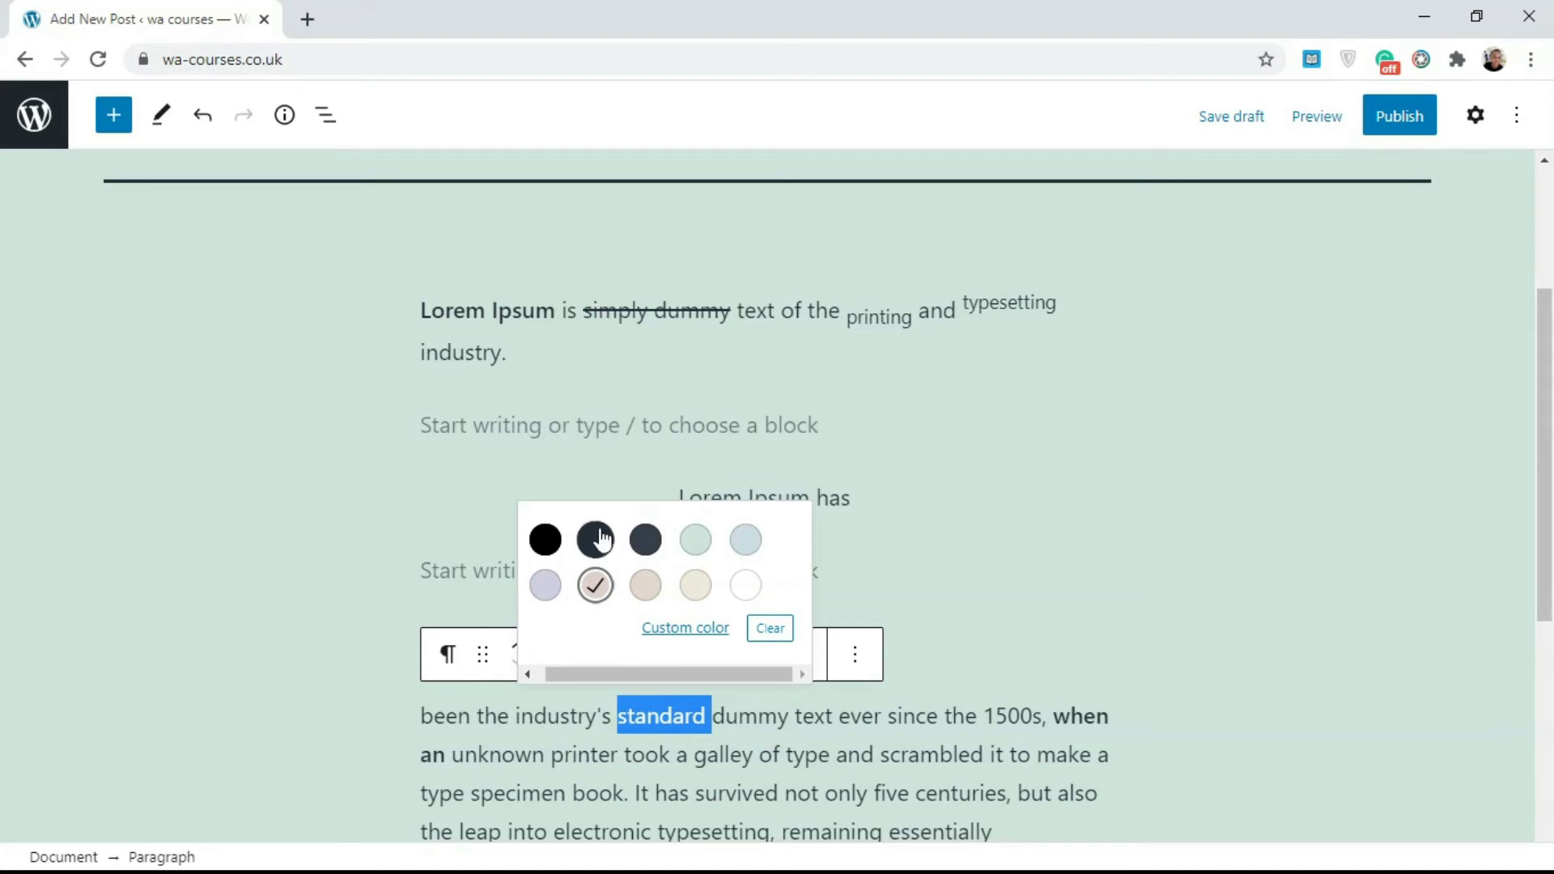
pyautogui.click(599, 540)
# Step: Set a custom text colour of pure red #ff0000 on 'standard'
pyautogui.click(681, 631)
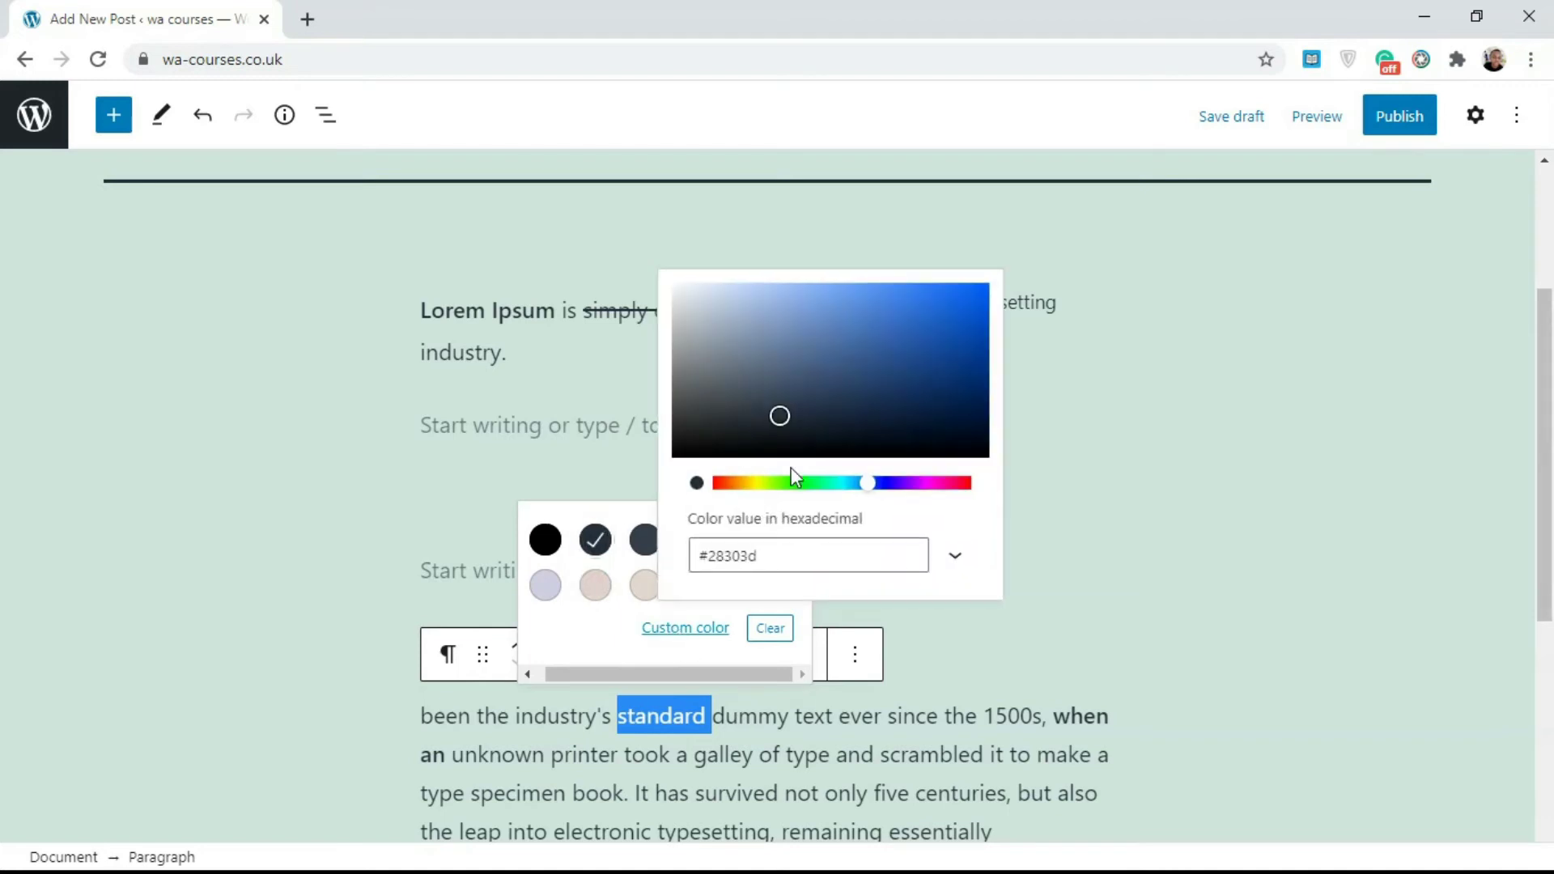
pyautogui.moveTo(777, 413); pyautogui.dragTo(939, 313)
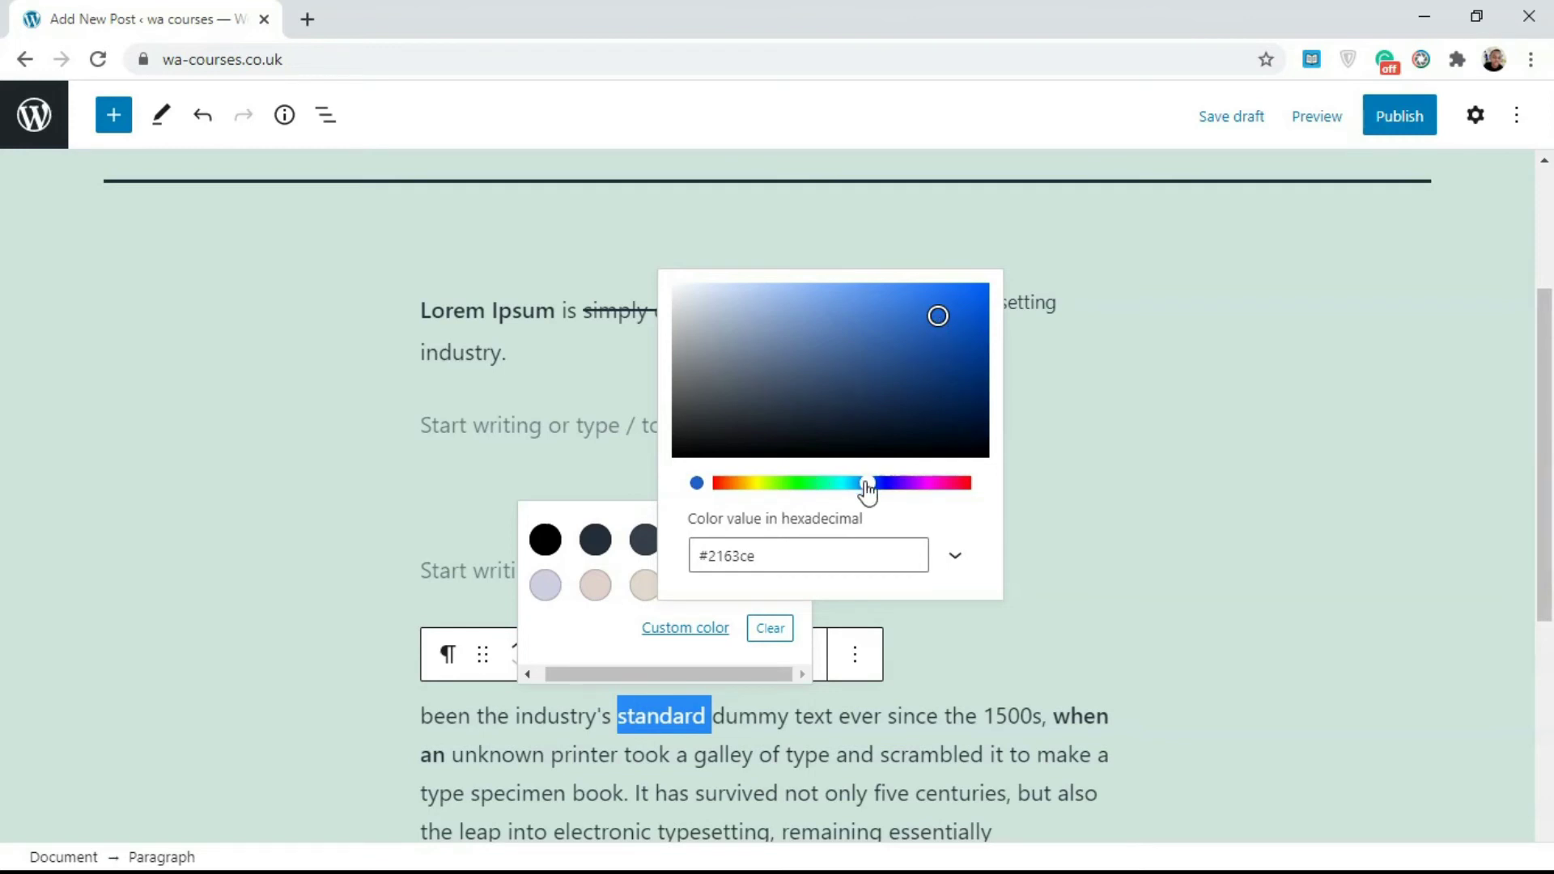
pyautogui.moveTo(867, 484); pyautogui.dragTo(715, 484)
pyautogui.moveTo(916, 359); pyautogui.dragTo(1009, 264)
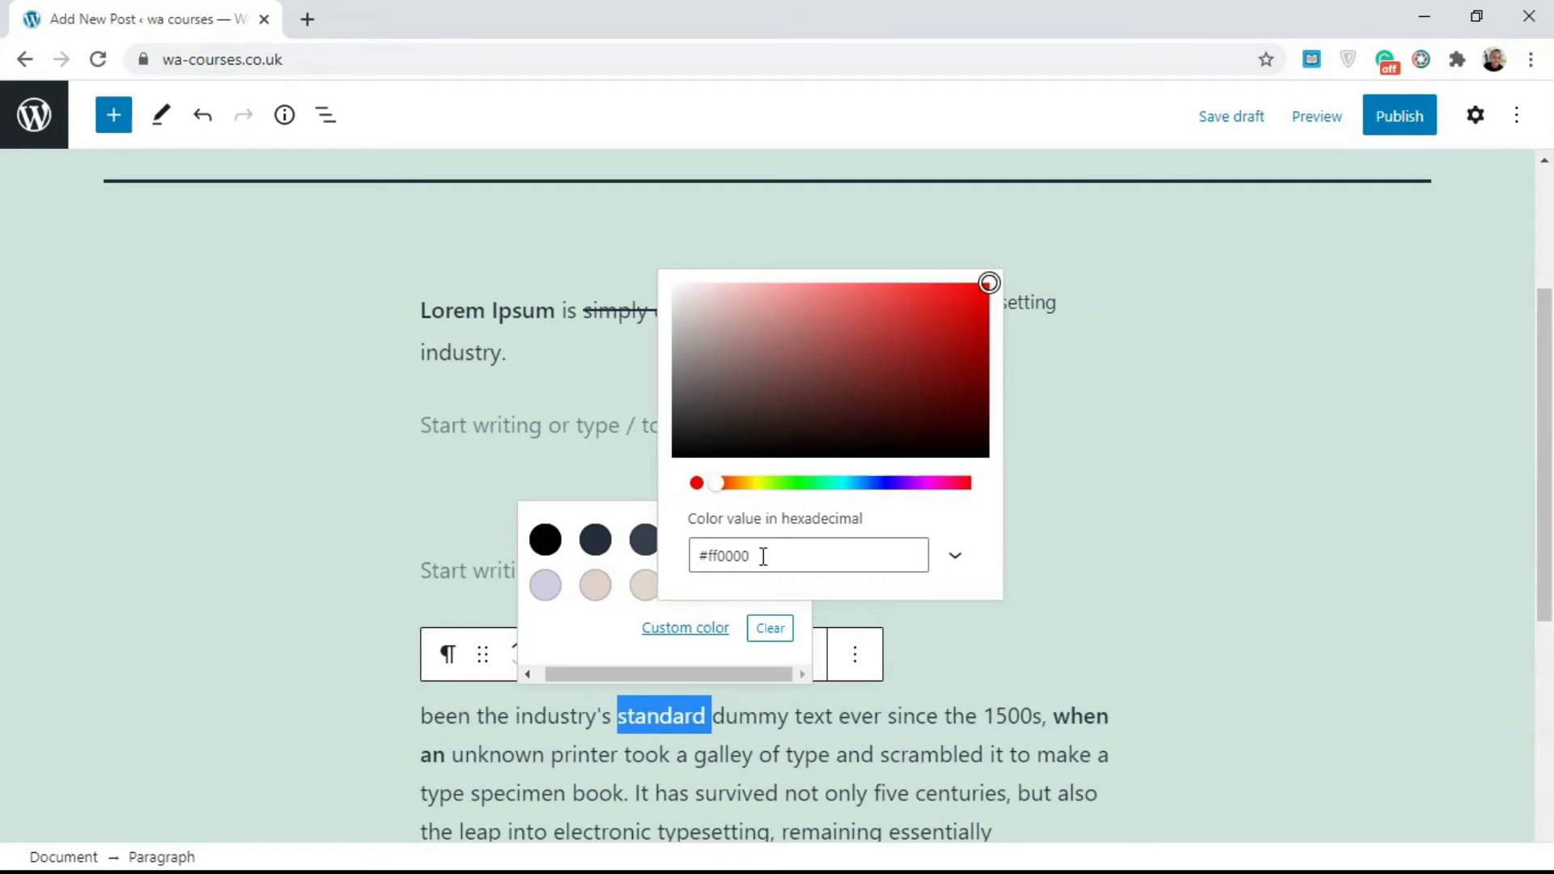
pyautogui.click(958, 558)
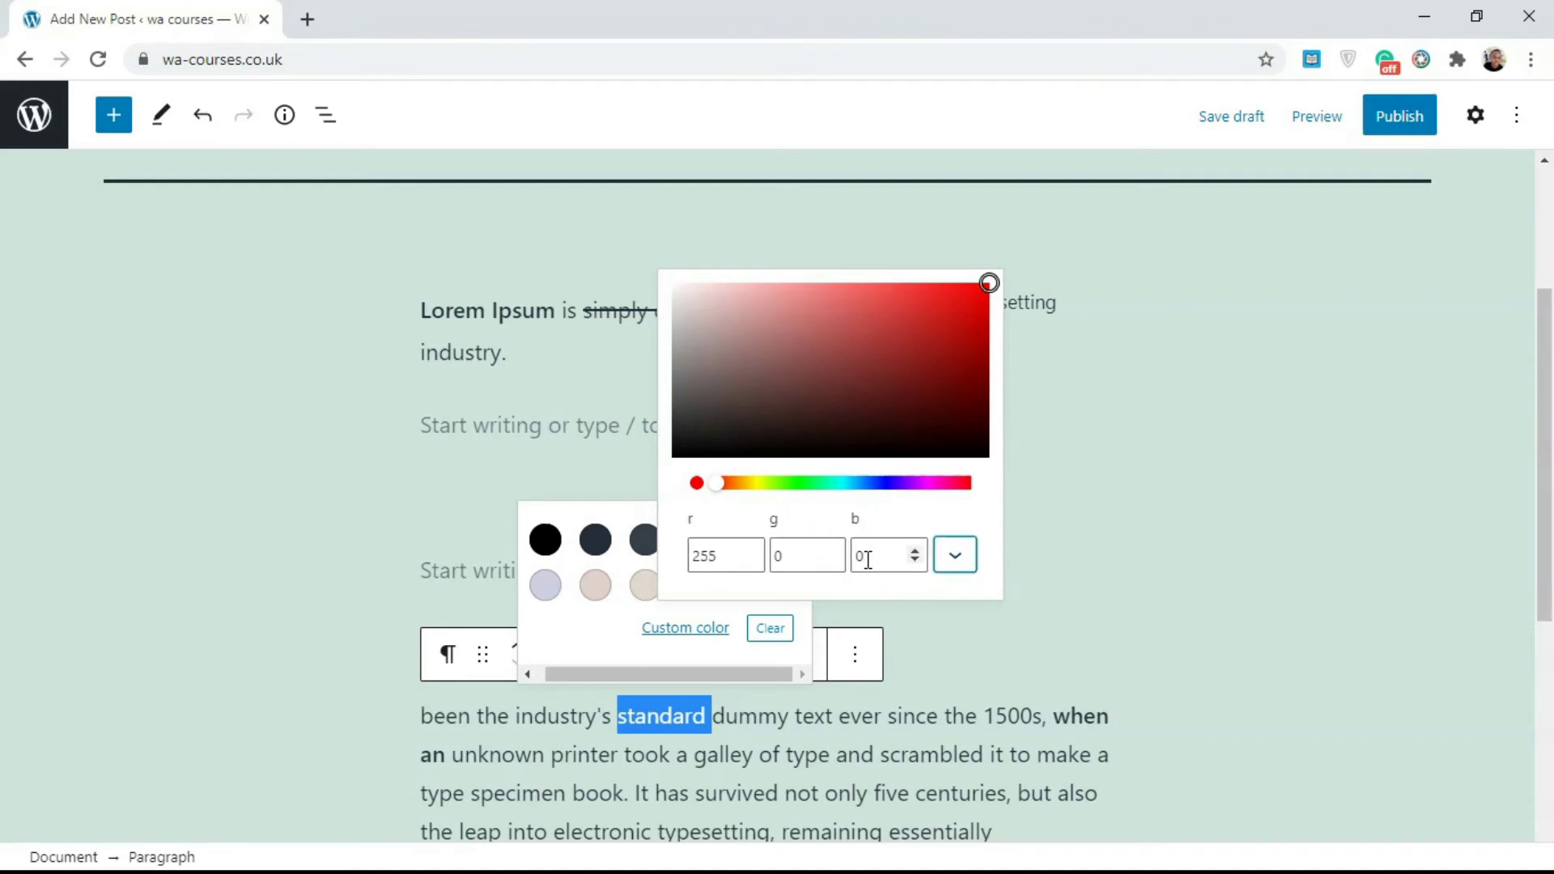
pyautogui.click(960, 562)
pyautogui.click(945, 561)
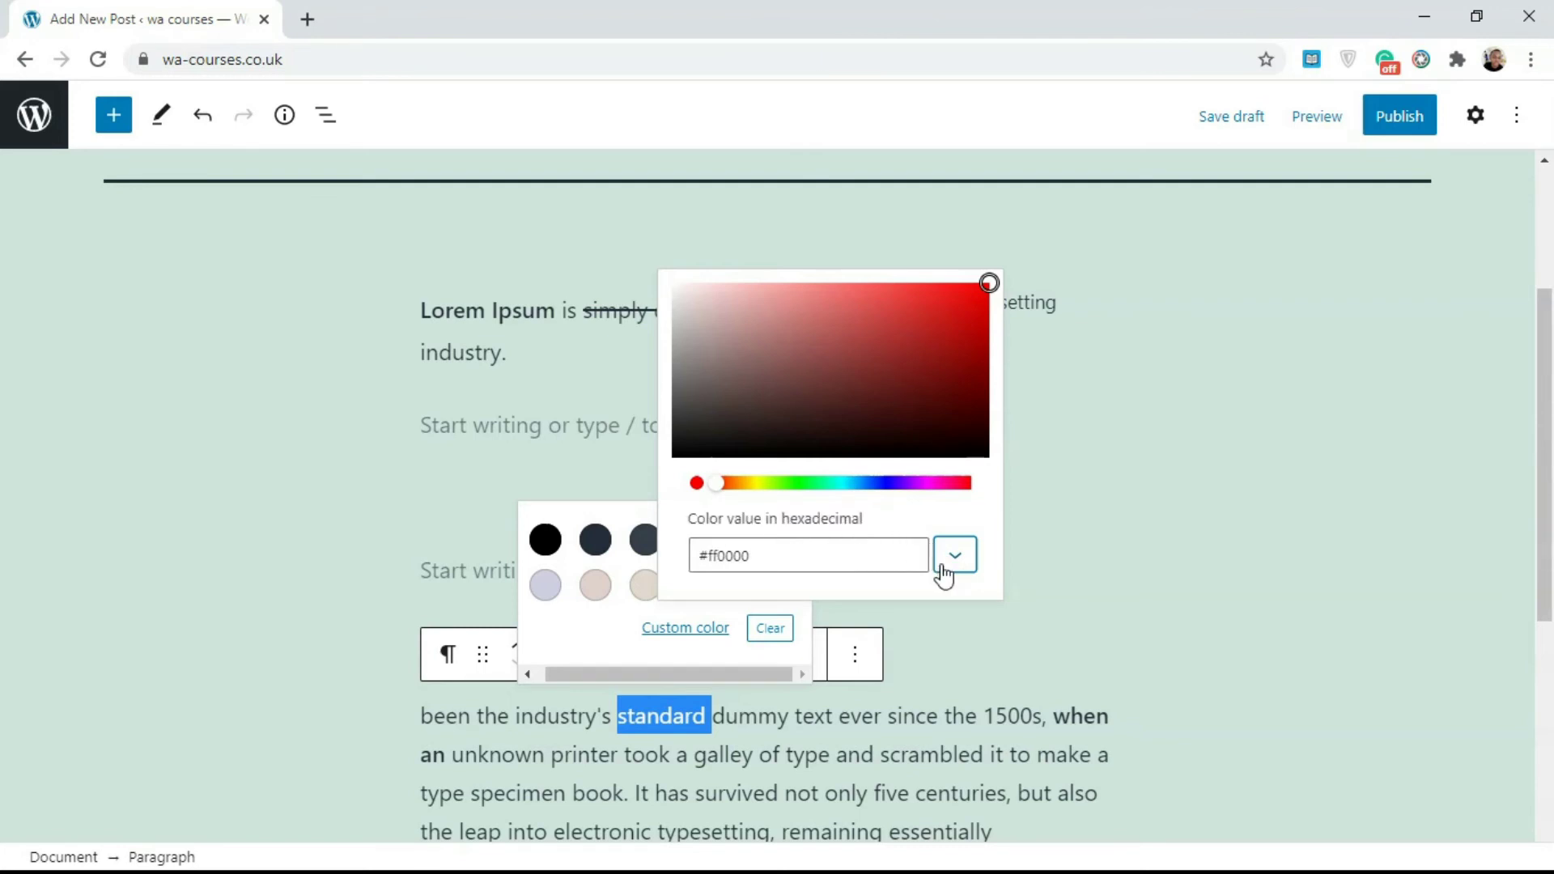
pyautogui.click(942, 566)
pyautogui.click(943, 566)
pyautogui.click(942, 567)
pyautogui.click(943, 566)
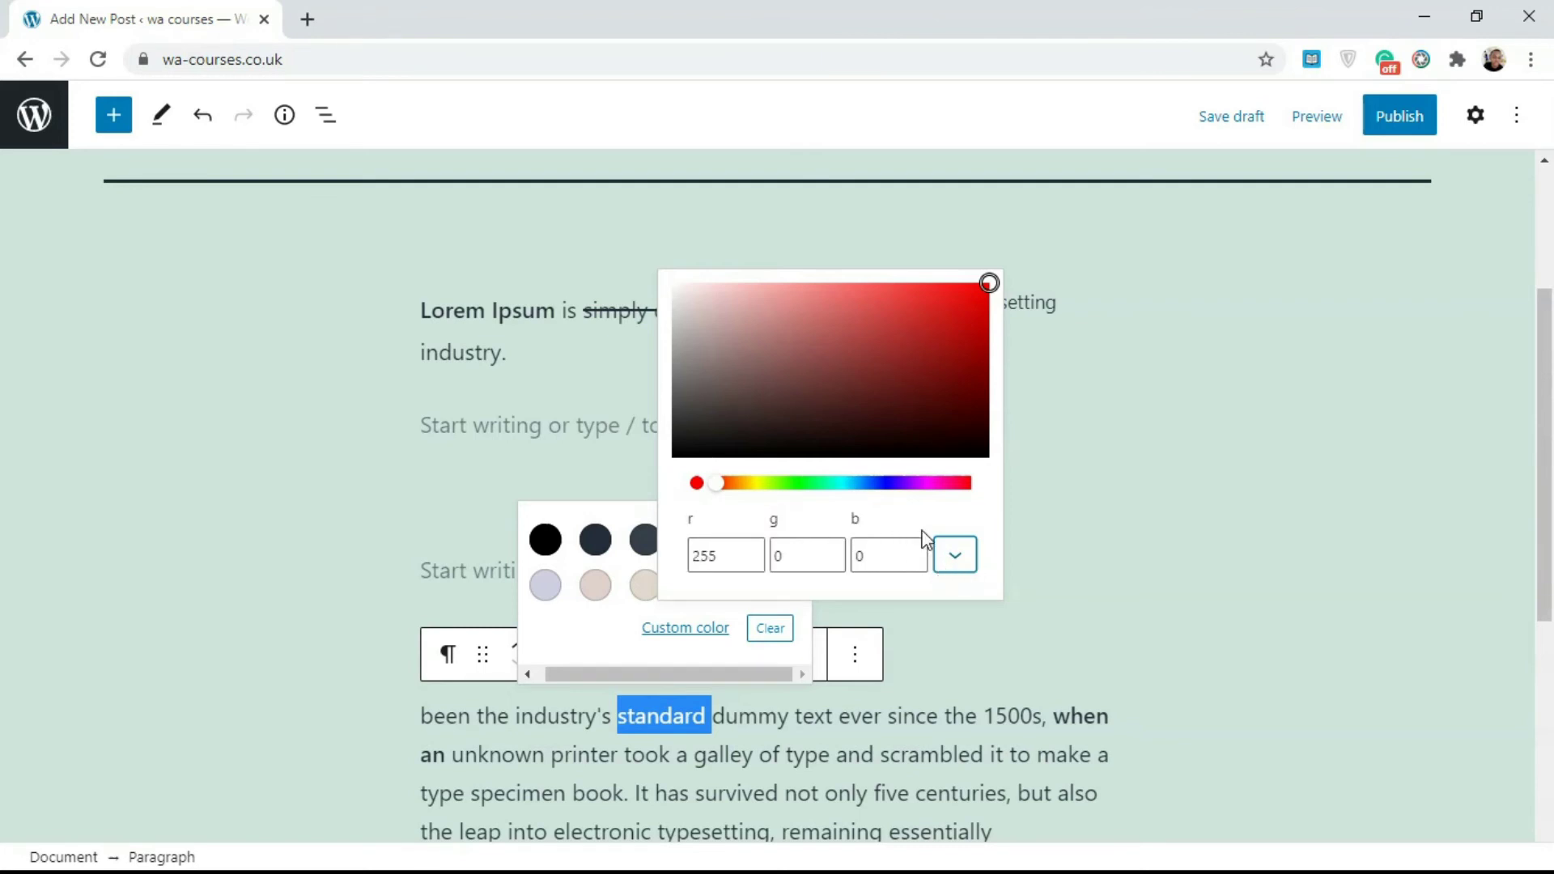
pyautogui.moveTo(979, 302); pyautogui.dragTo(985, 283)
pyautogui.click(641, 629)
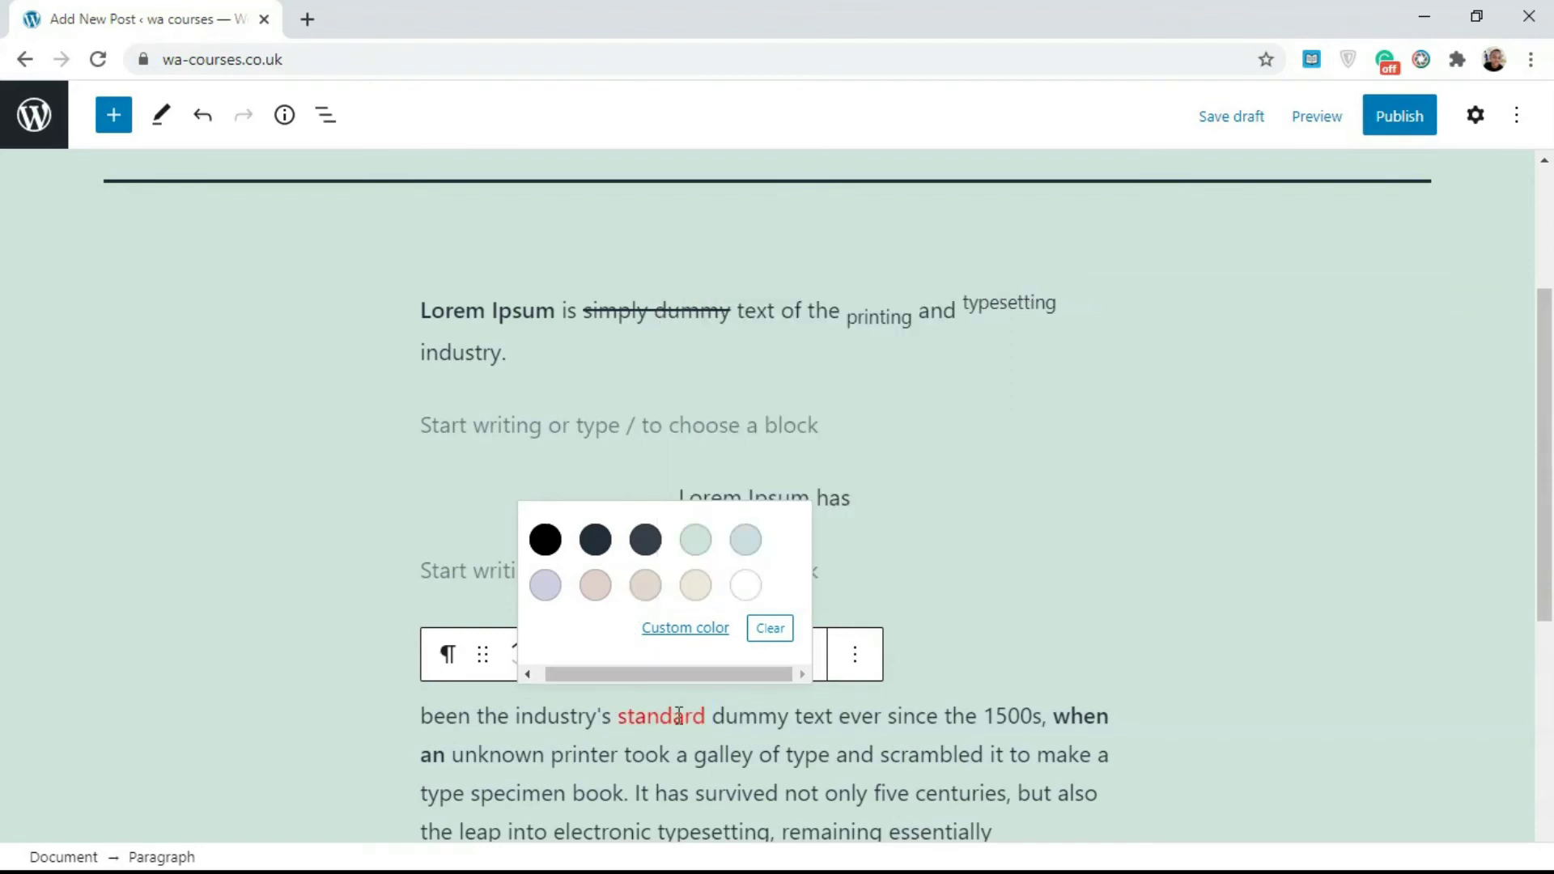
pyautogui.click(890, 727)
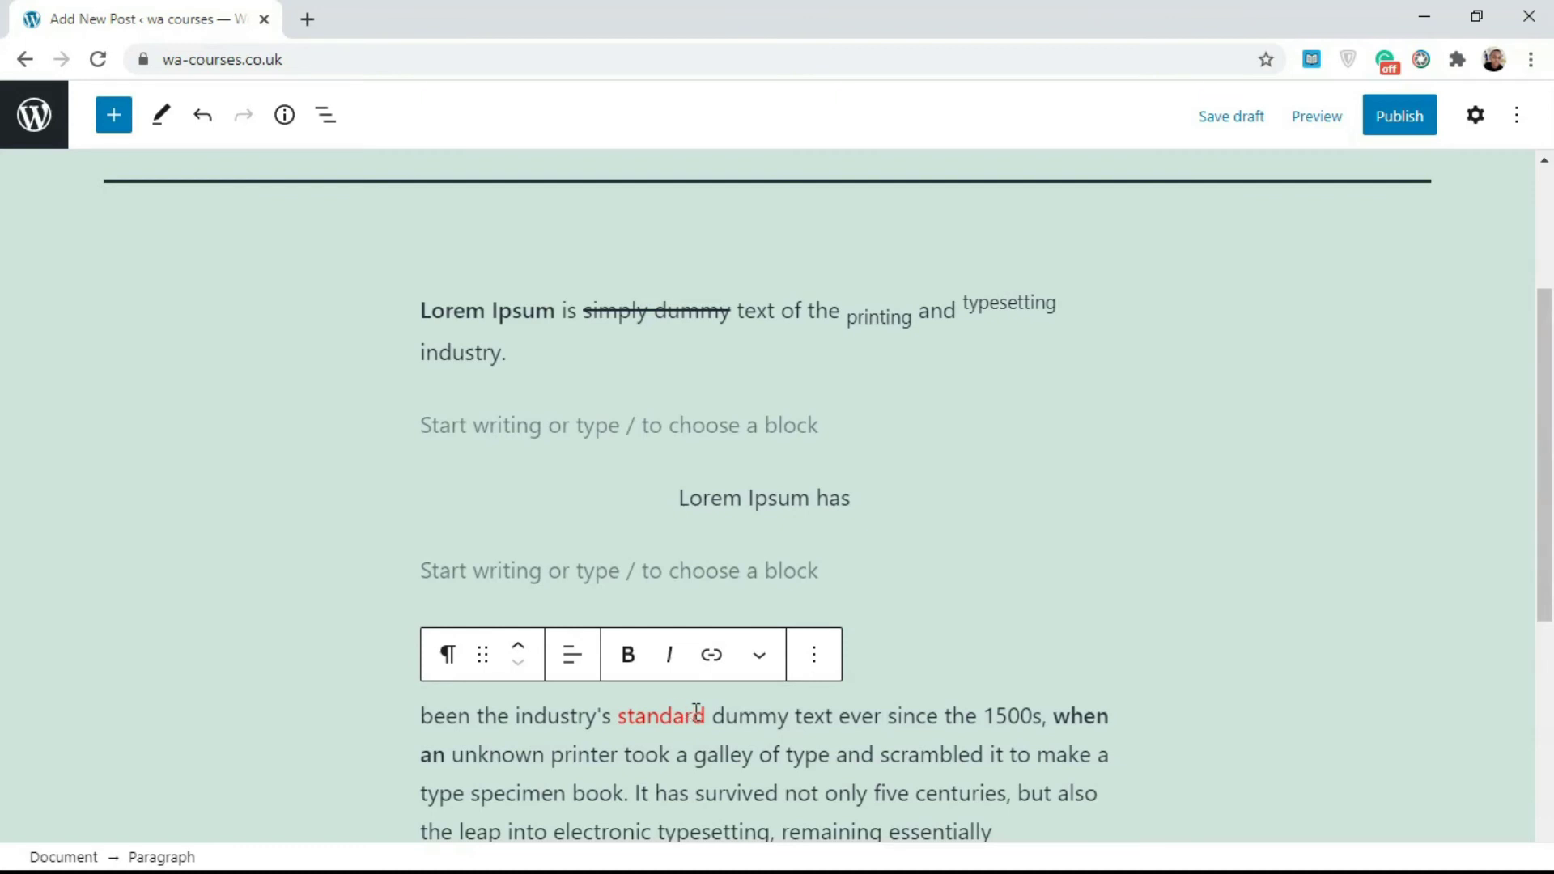
pyautogui.click(757, 657)
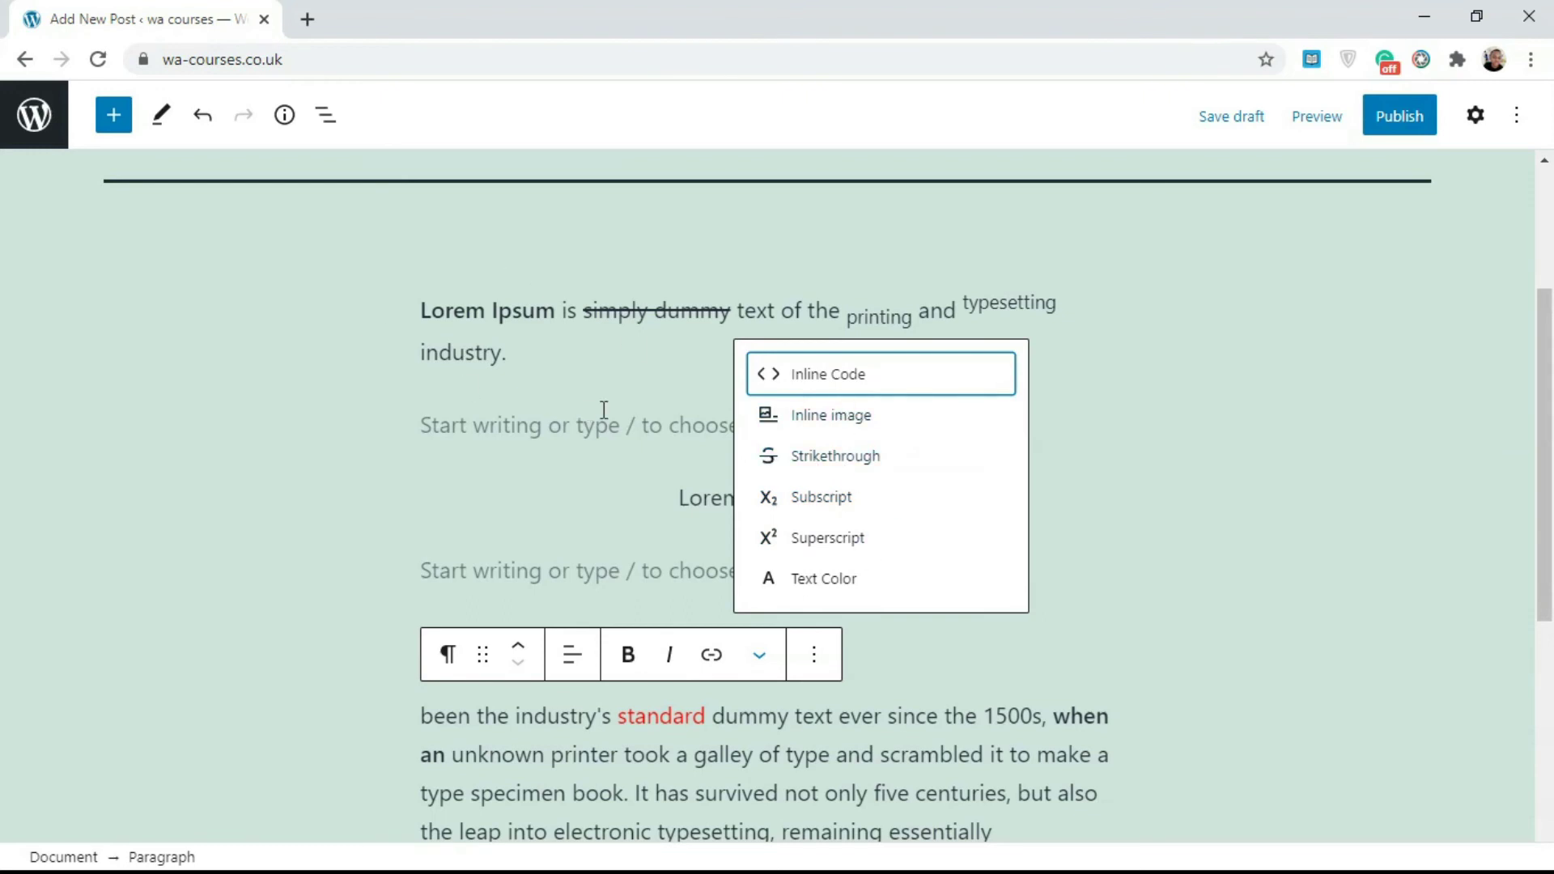
pyautogui.click(1448, 313)
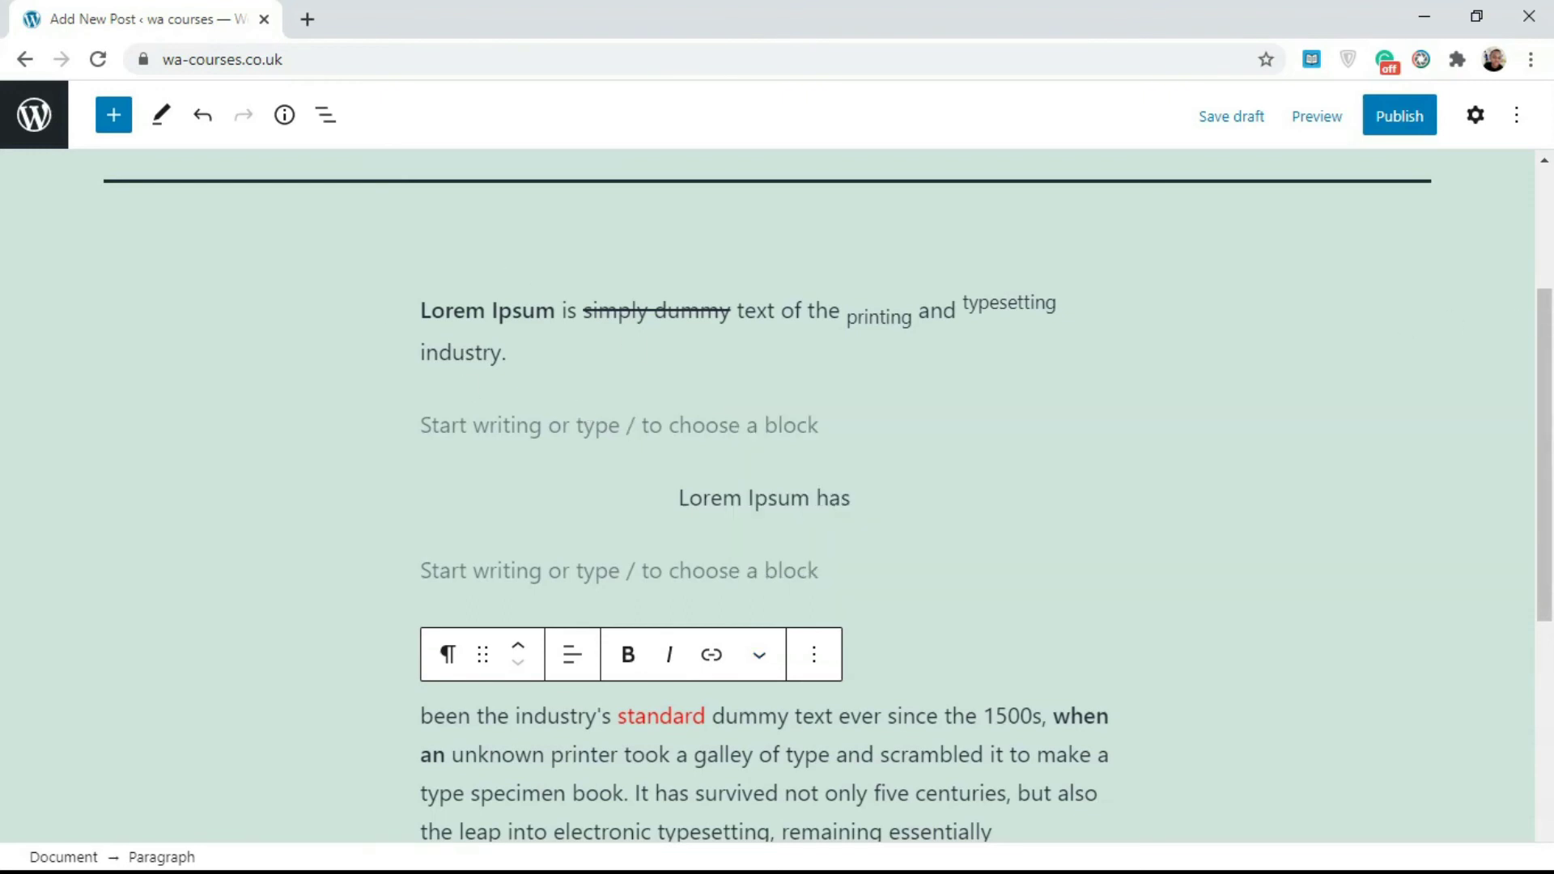
pyautogui.scroll(-3, 813, 549)
pyautogui.scroll(1, 813, 548)
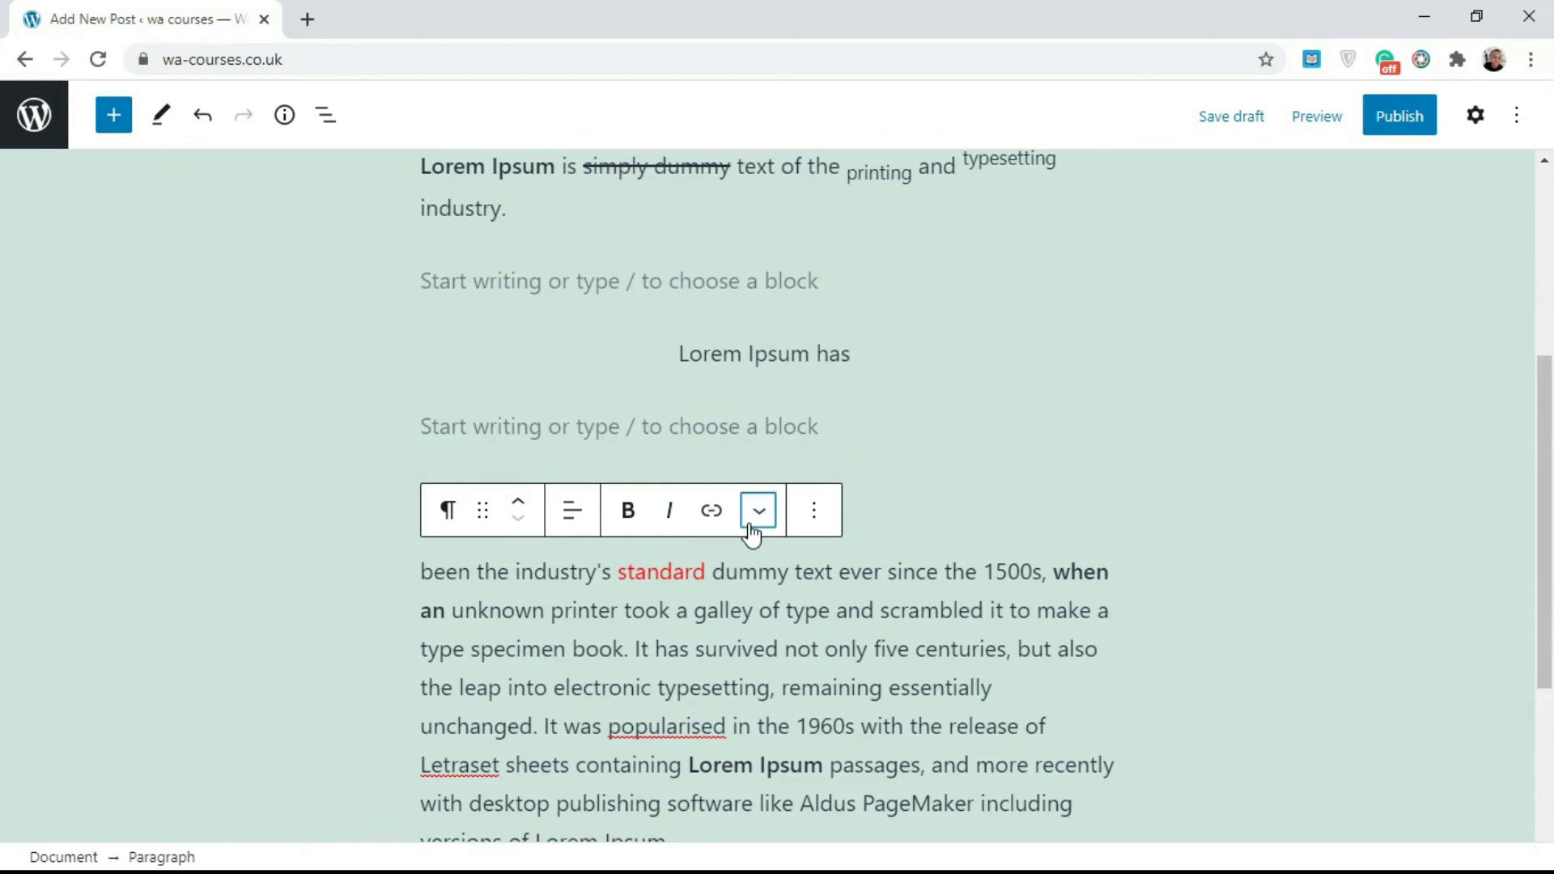
pyautogui.click(753, 532)
pyautogui.click(836, 517)
pyautogui.click(759, 517)
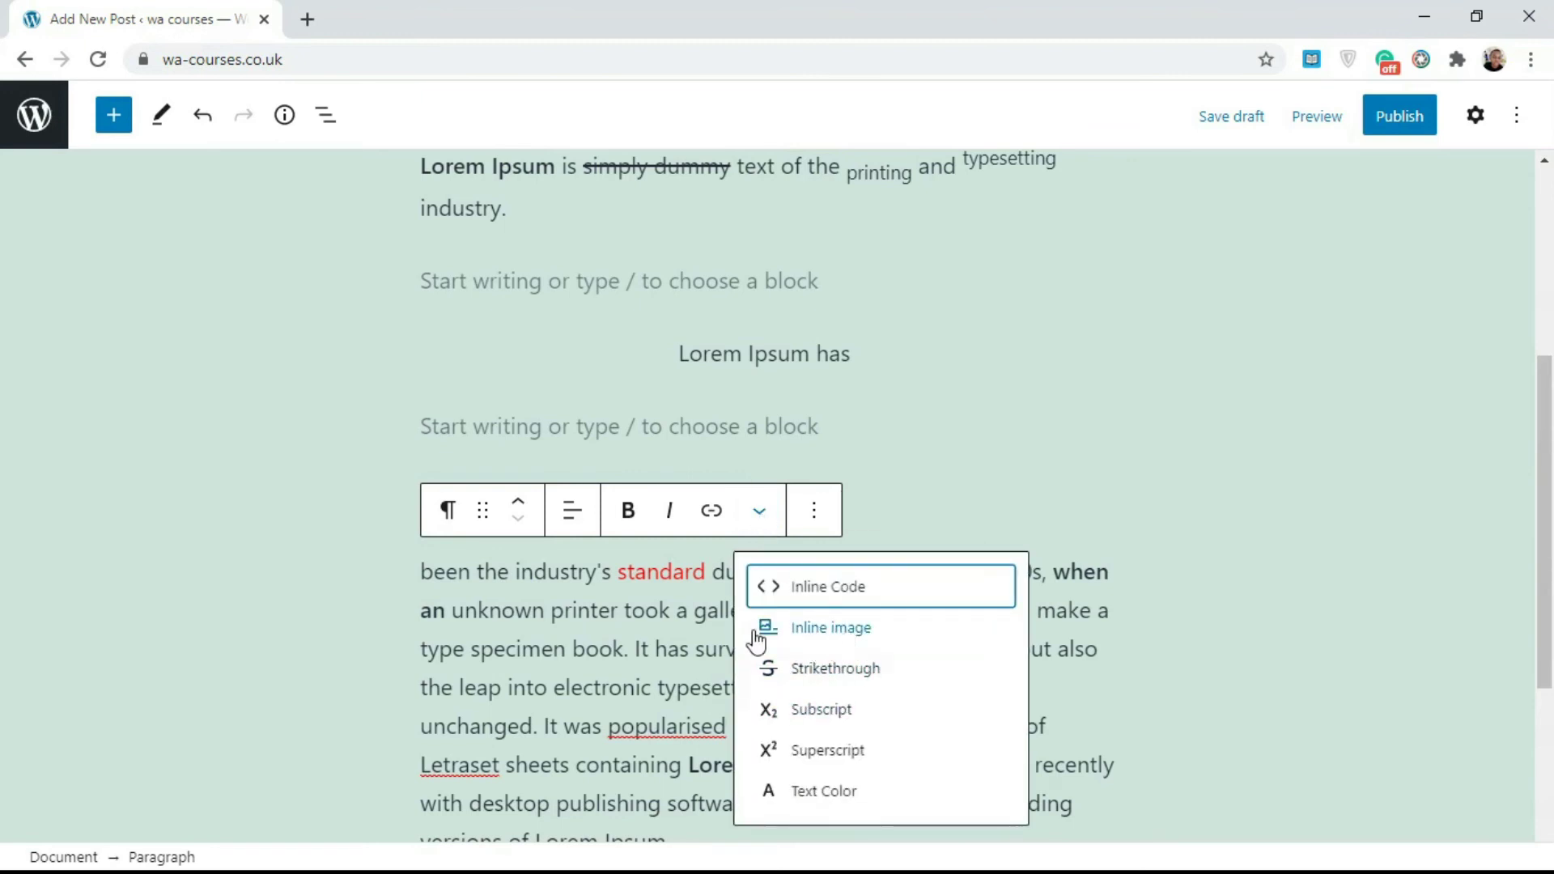
pyautogui.click(671, 610)
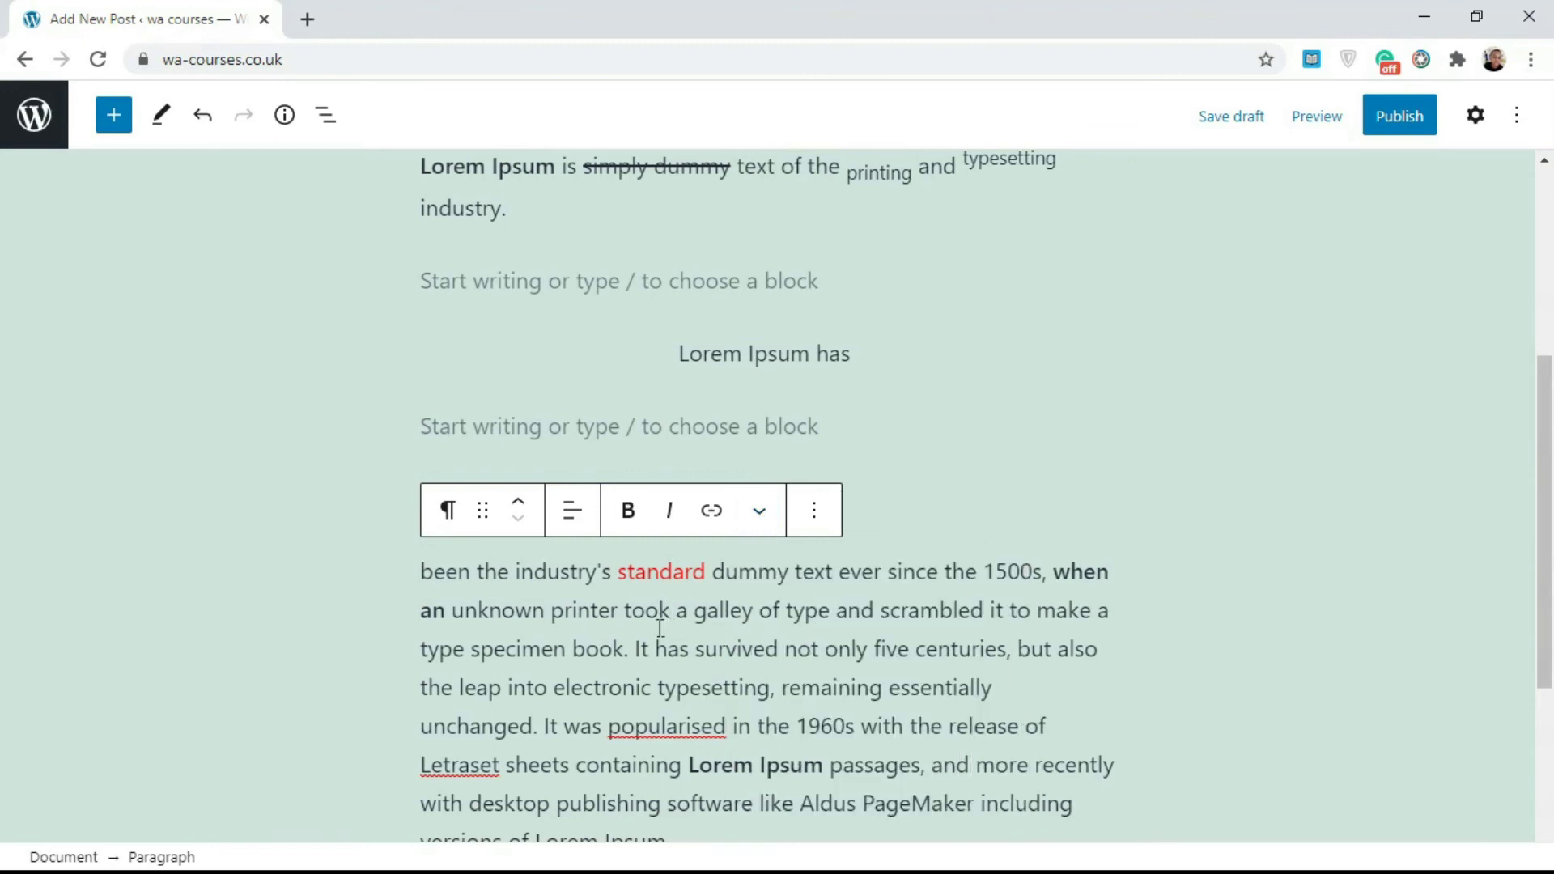
pyautogui.click(758, 510)
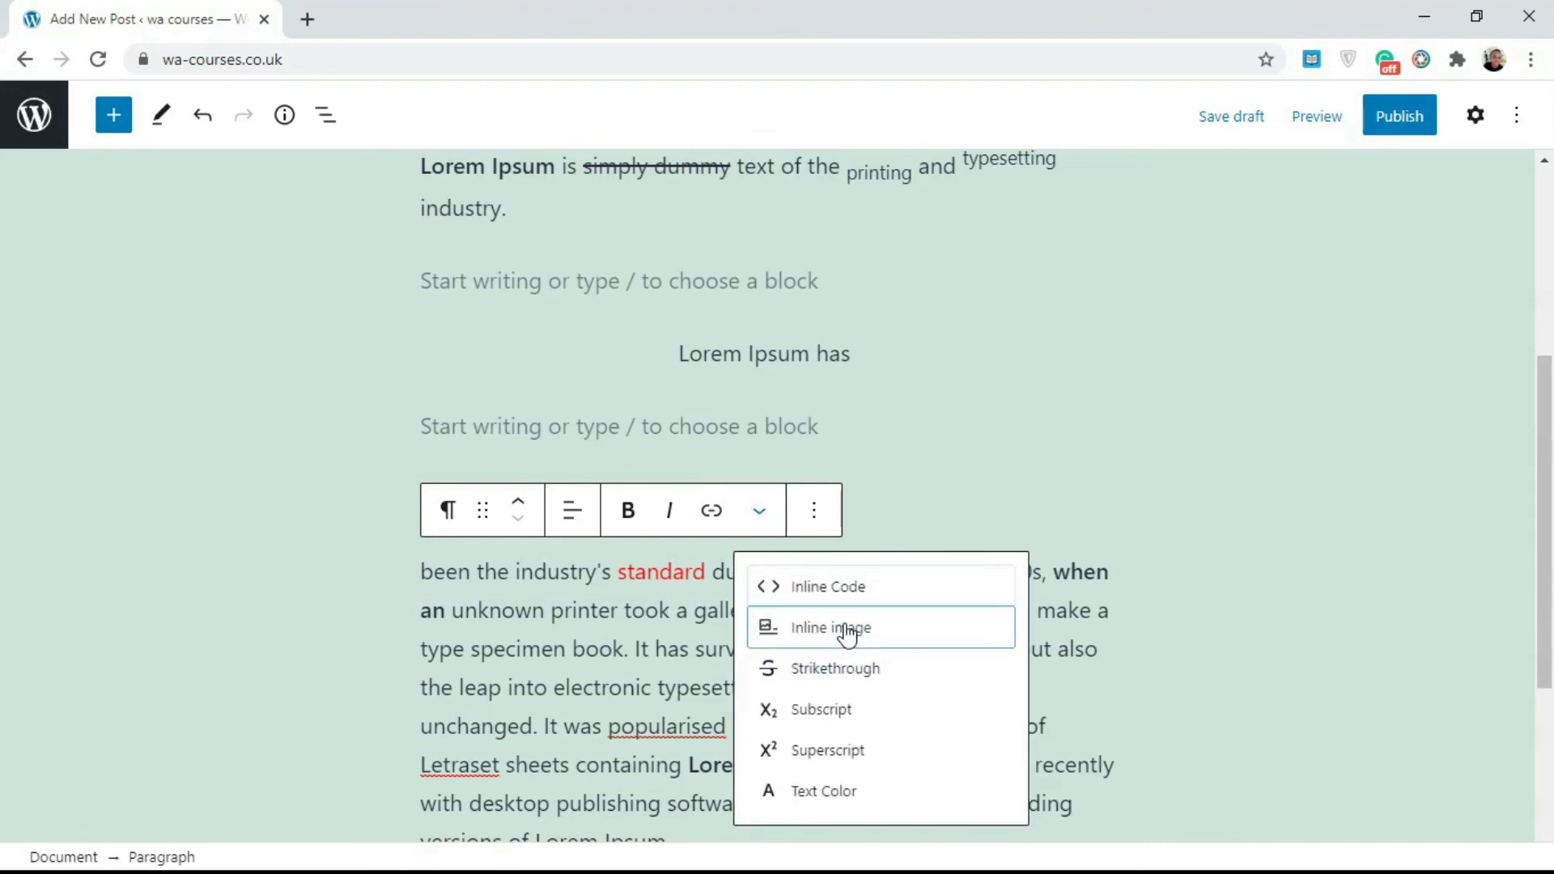
pyautogui.click(846, 629)
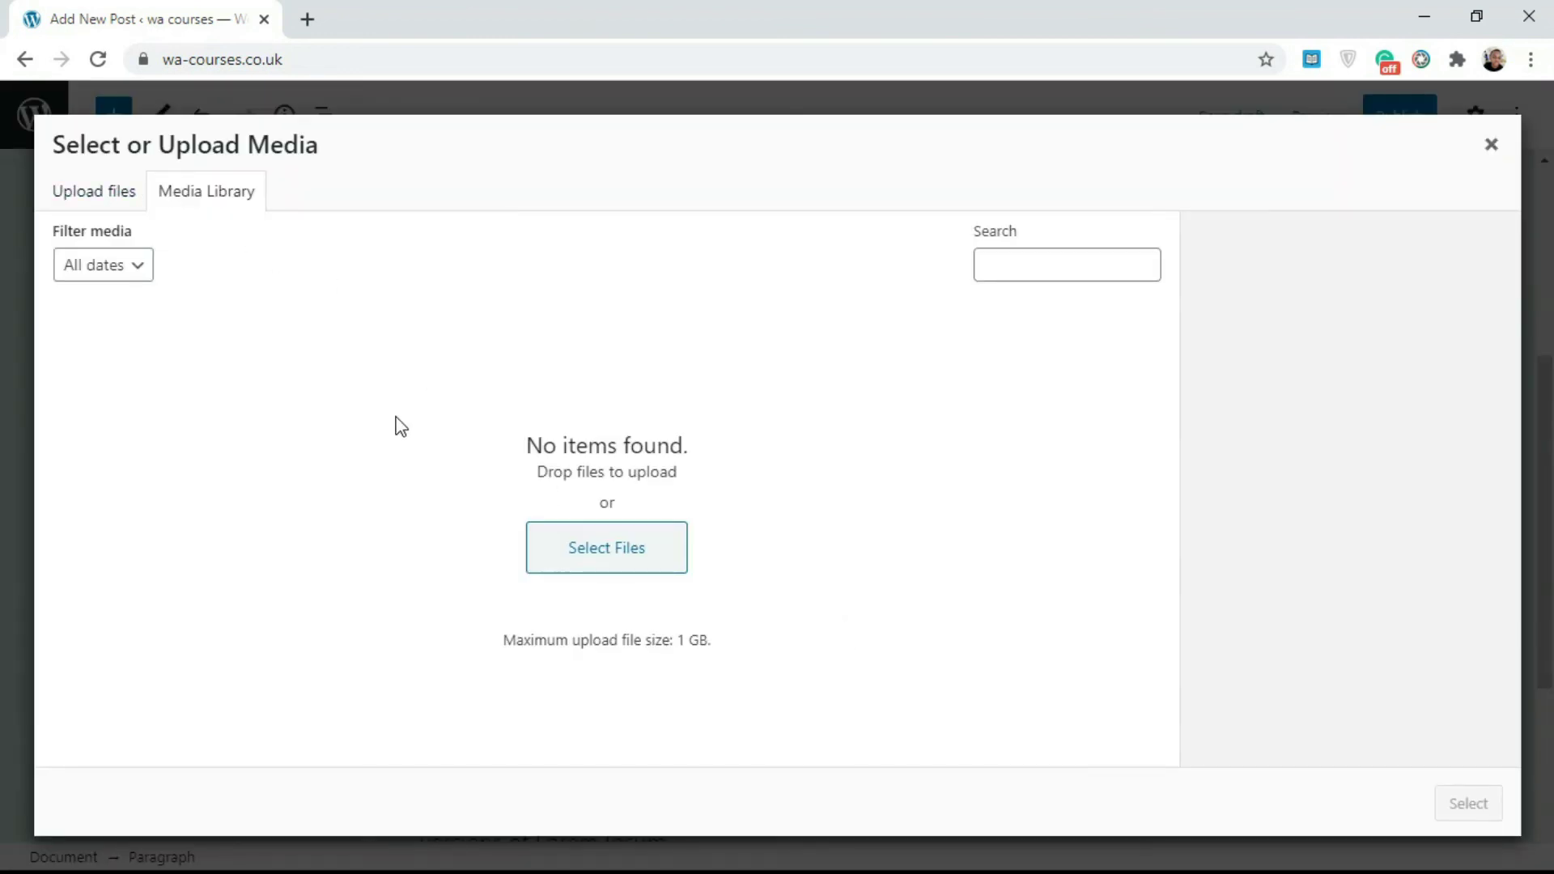
pyautogui.click(1490, 144)
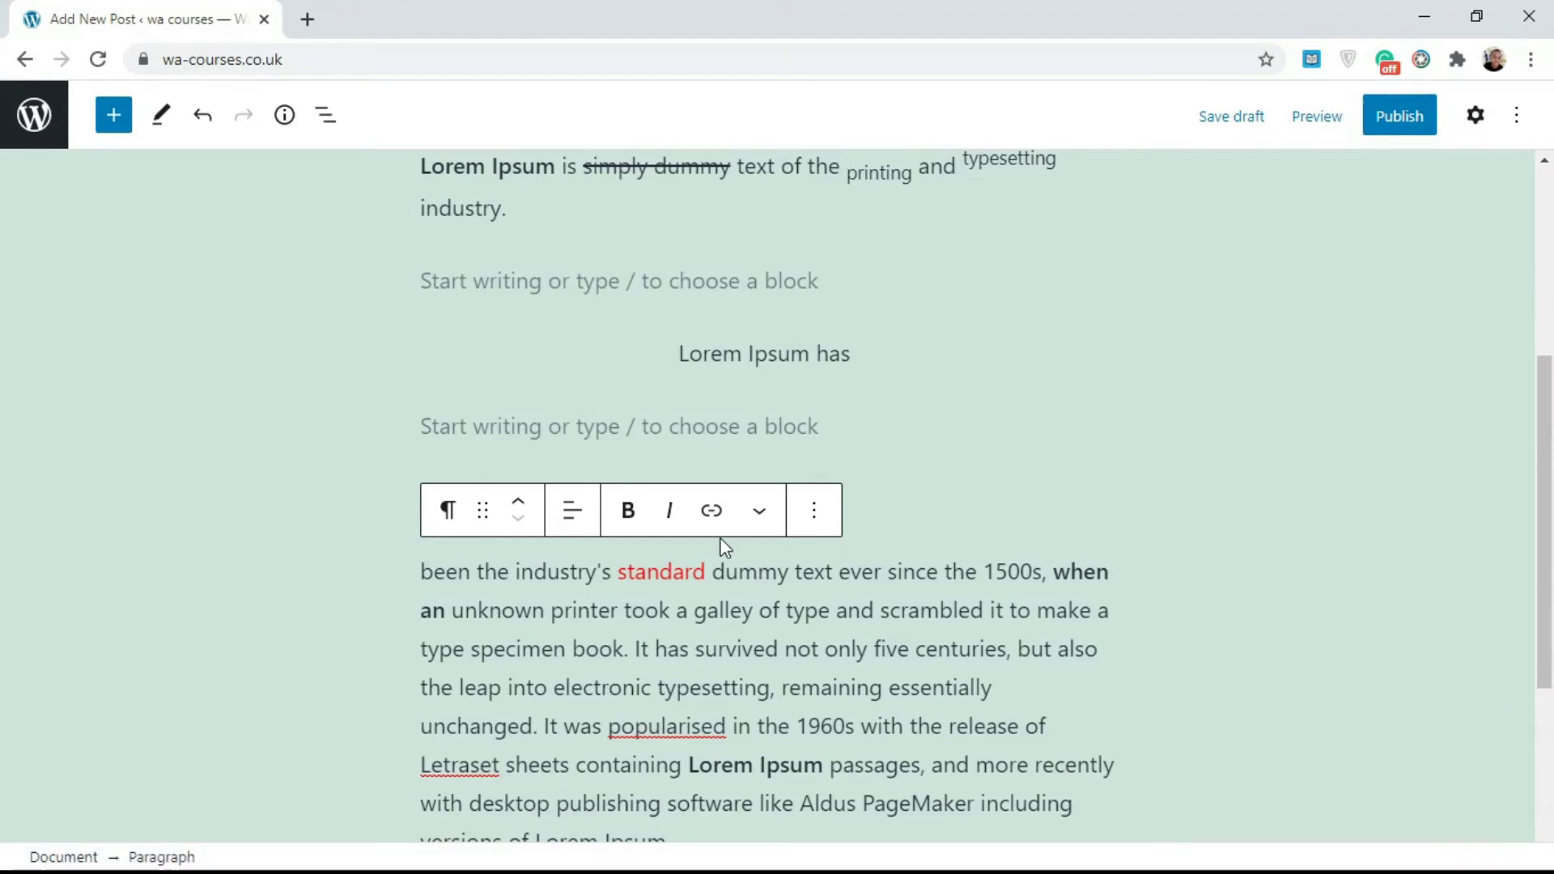
pyautogui.click(773, 515)
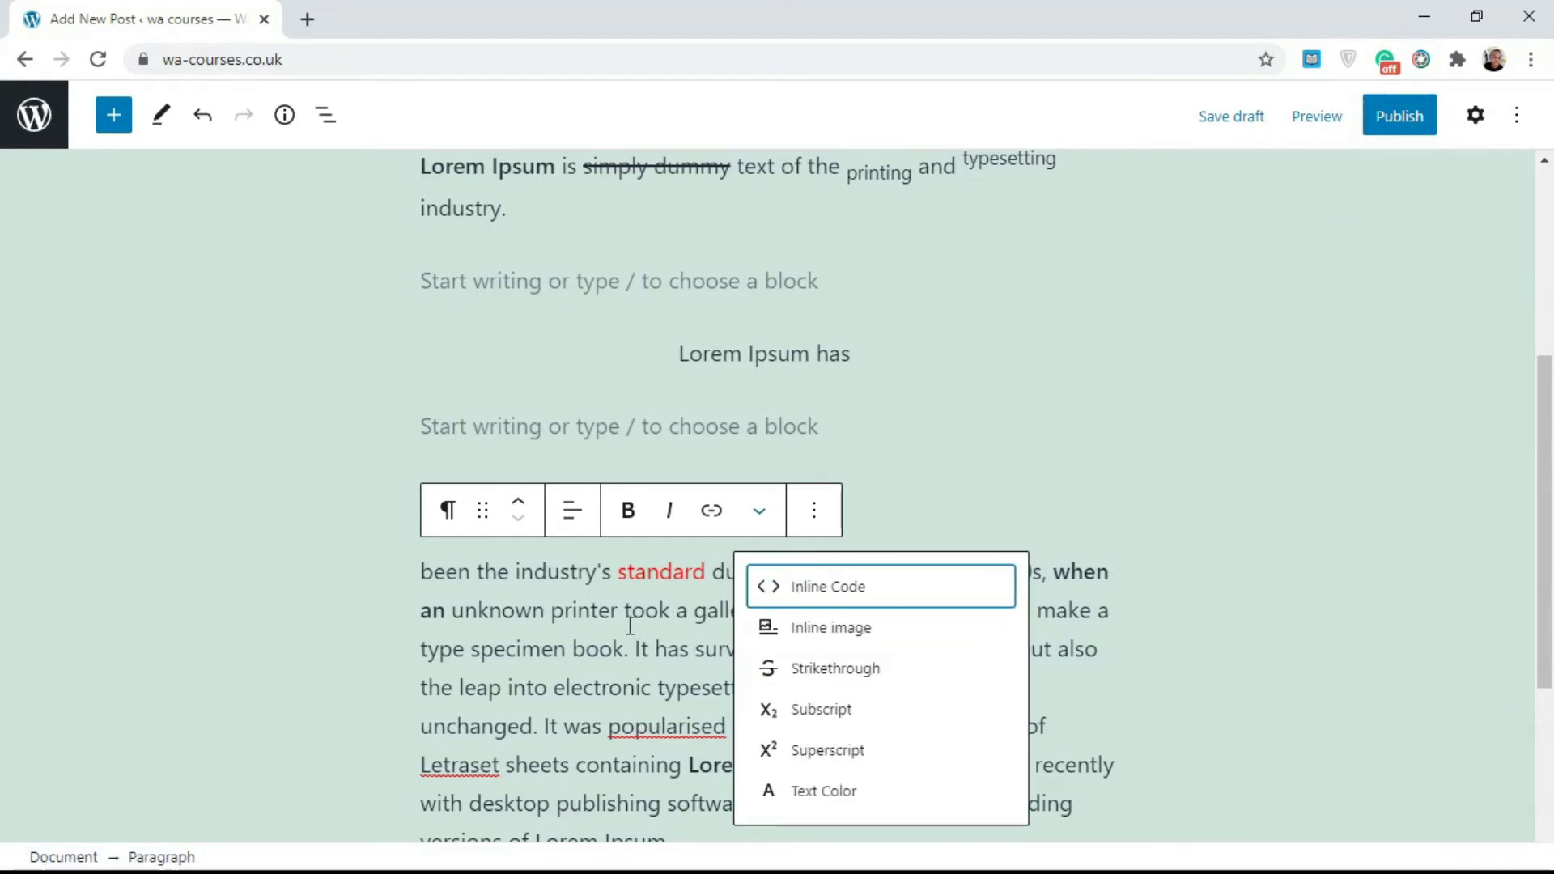
pyautogui.click(830, 594)
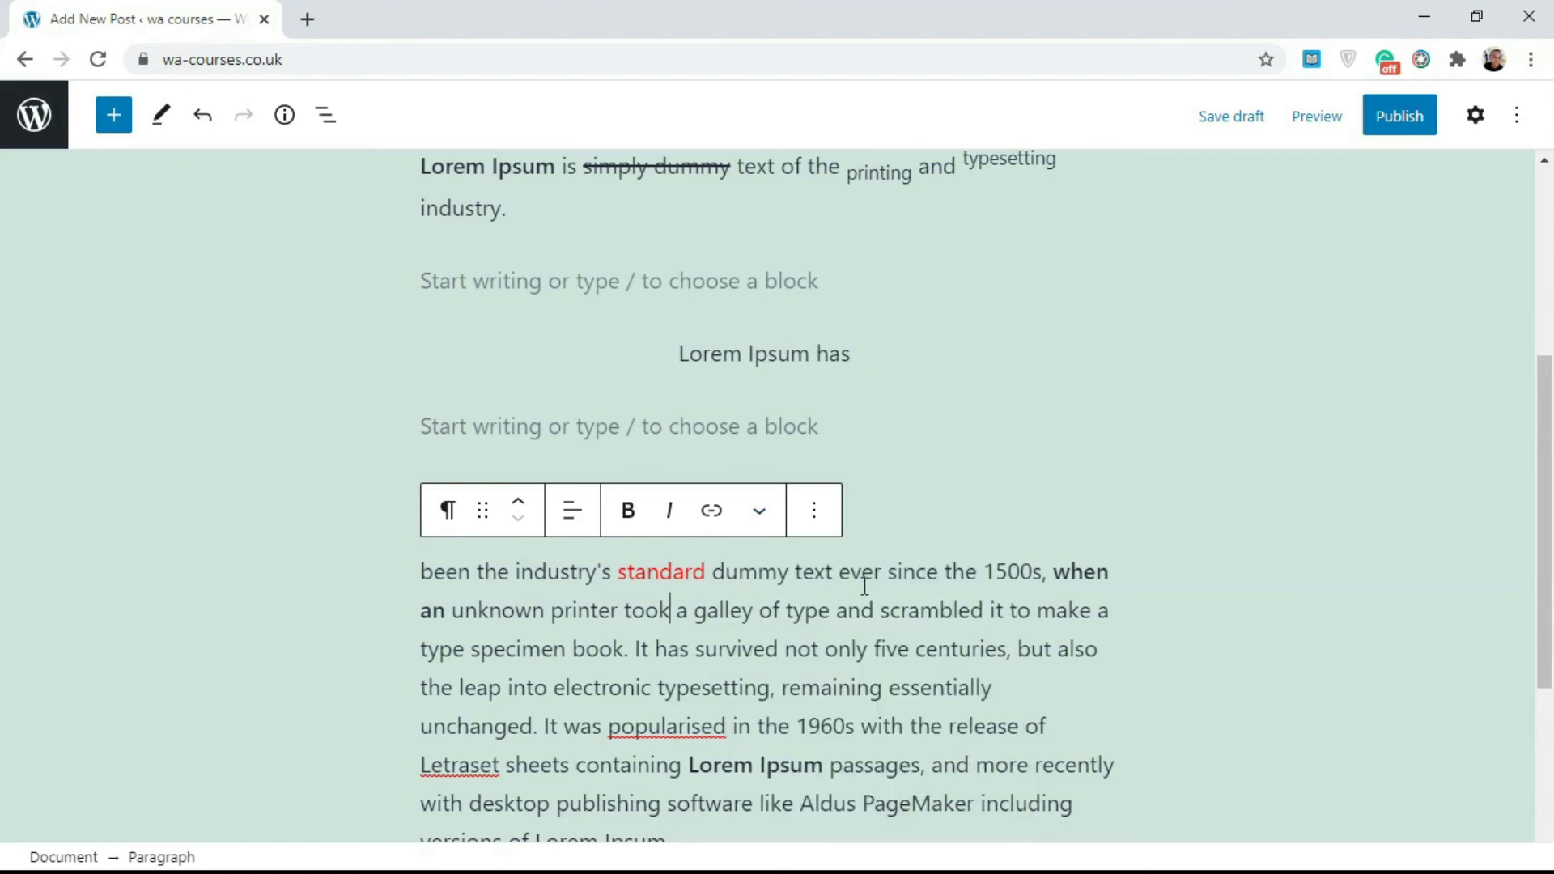
pyautogui.click(827, 519)
pyautogui.click(1080, 536)
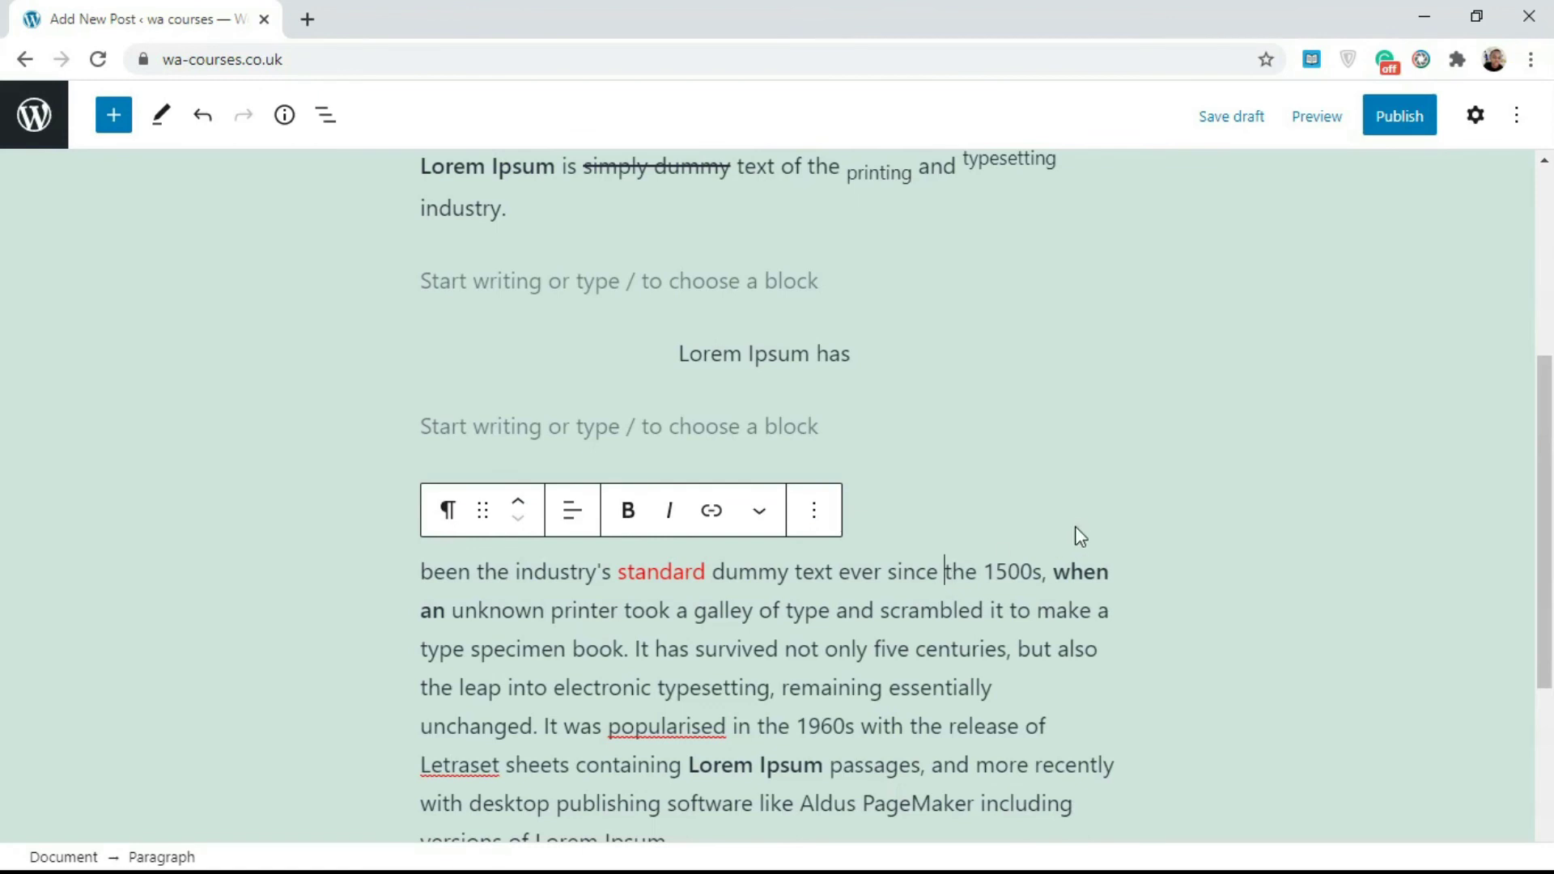